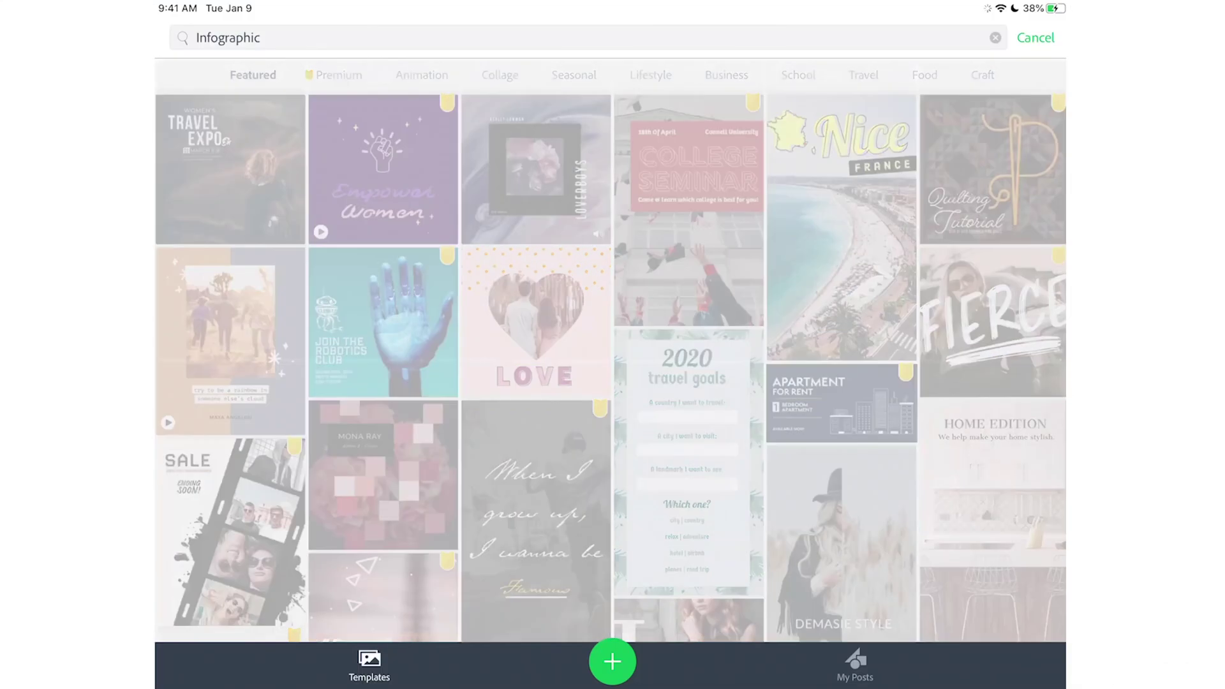
Search the templates for 'Infographic' and scroll through the results for ideas.
{"action": "key", "text": "Return"}
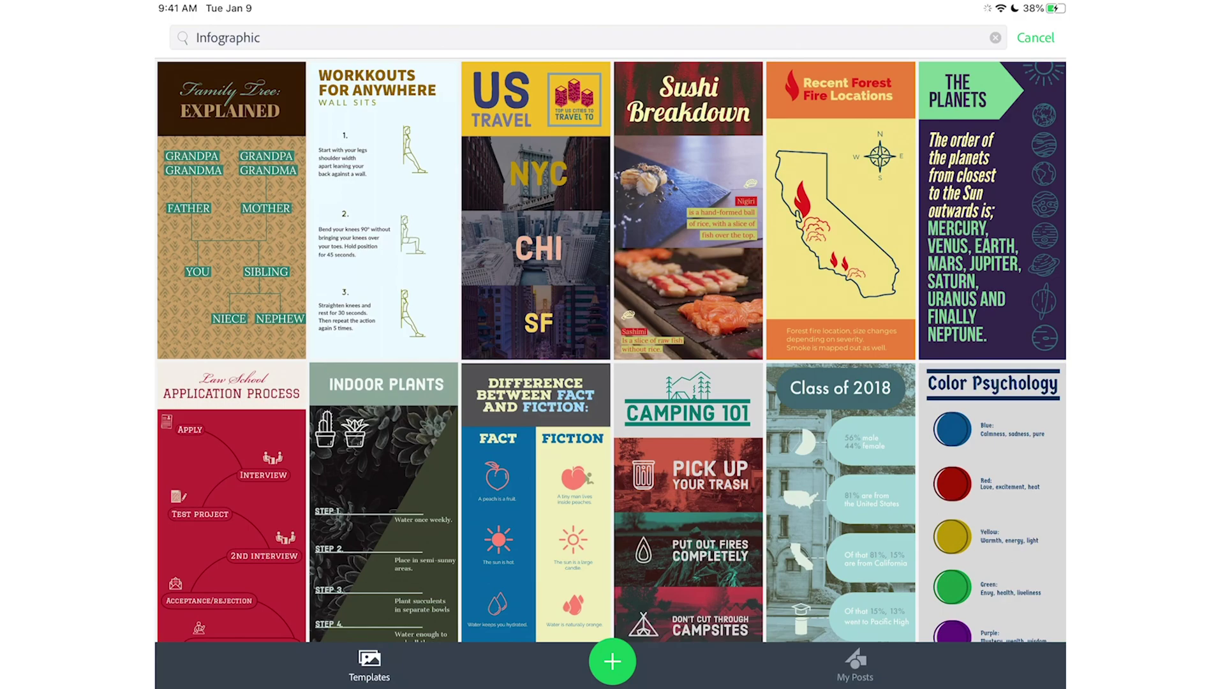
{"action": "scroll", "coordinate": [611, 350], "scroll_direction": "down", "scroll_amount": 3}
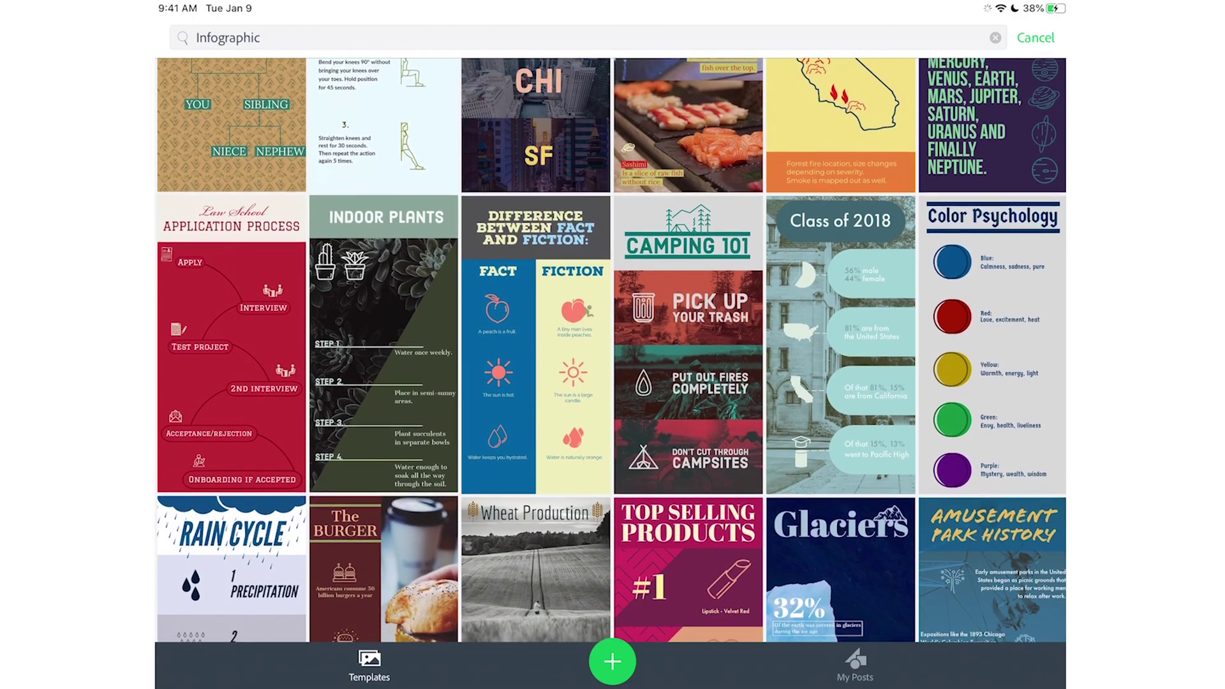
{"action": "scroll", "coordinate": [611, 351], "scroll_direction": "down", "scroll_amount": 4}
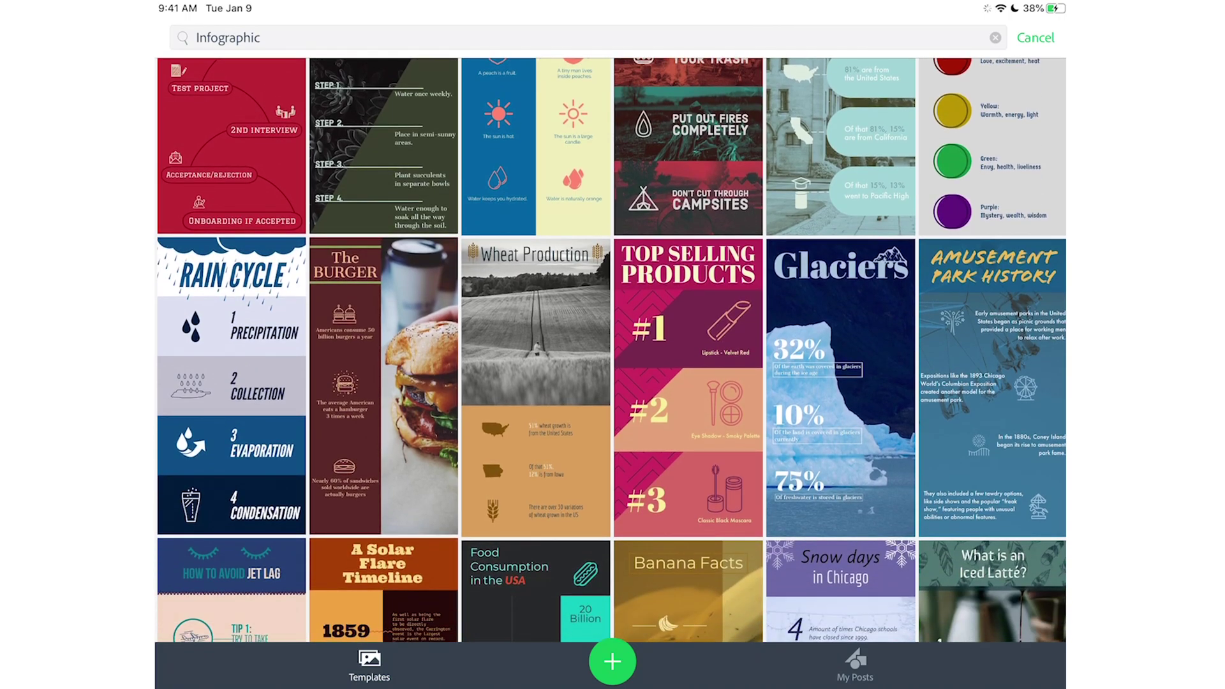
{"action": "scroll", "coordinate": [611, 350], "scroll_direction": "down", "scroll_amount": 3}
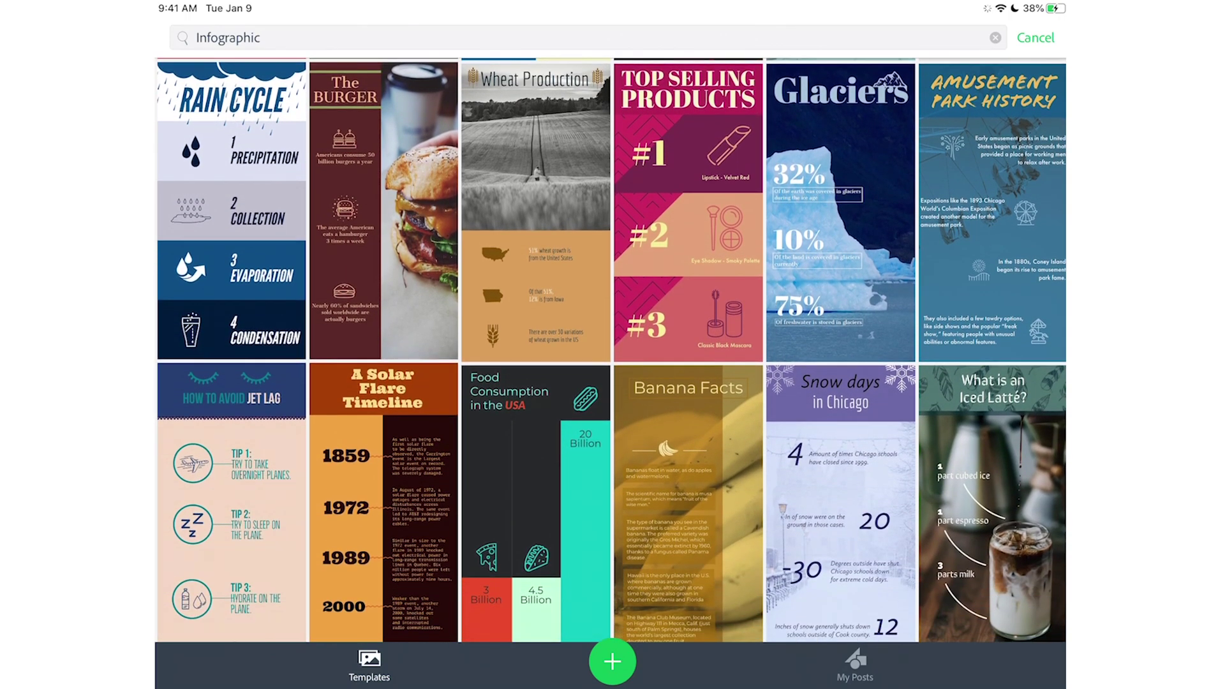
{"action": "scroll", "coordinate": [611, 350], "scroll_direction": "down", "scroll_amount": 3}
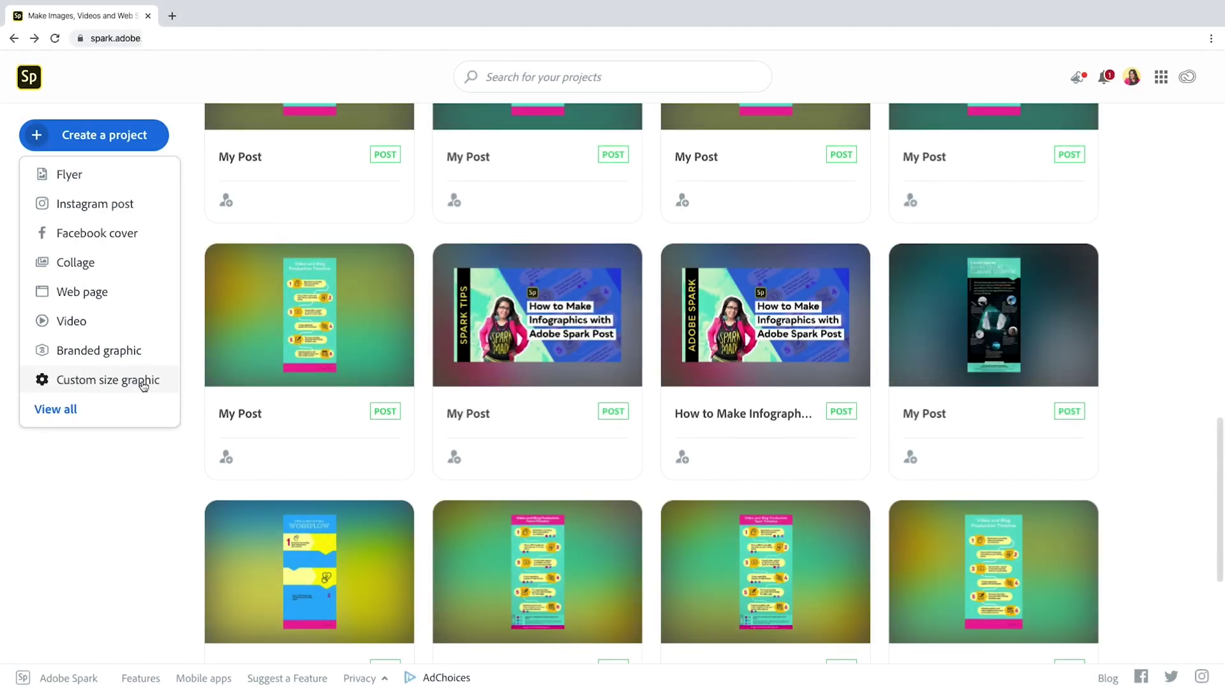
Create a blank custom-size graphic 600 px wide by 1400 px tall.
{"action": "left_click", "coordinate": [143, 381]}
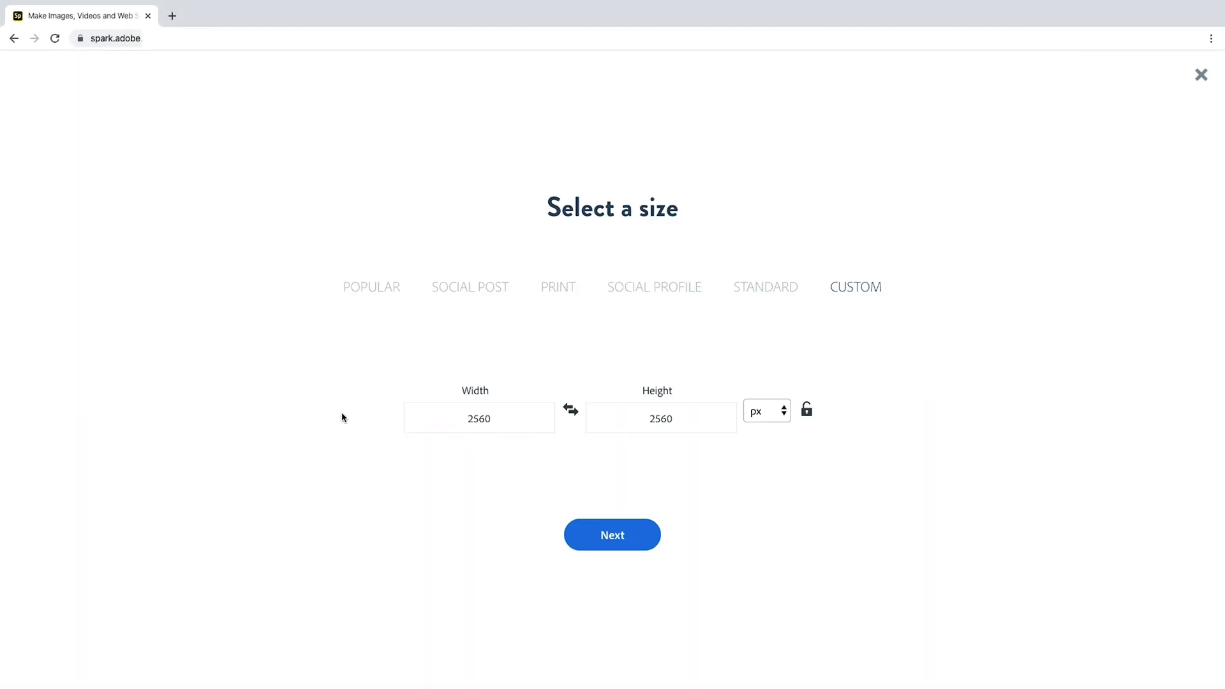
{"action": "left_click", "coordinate": [501, 417]}
{"action": "double_click", "coordinate": [501, 417]}
{"action": "type", "text": "600"}
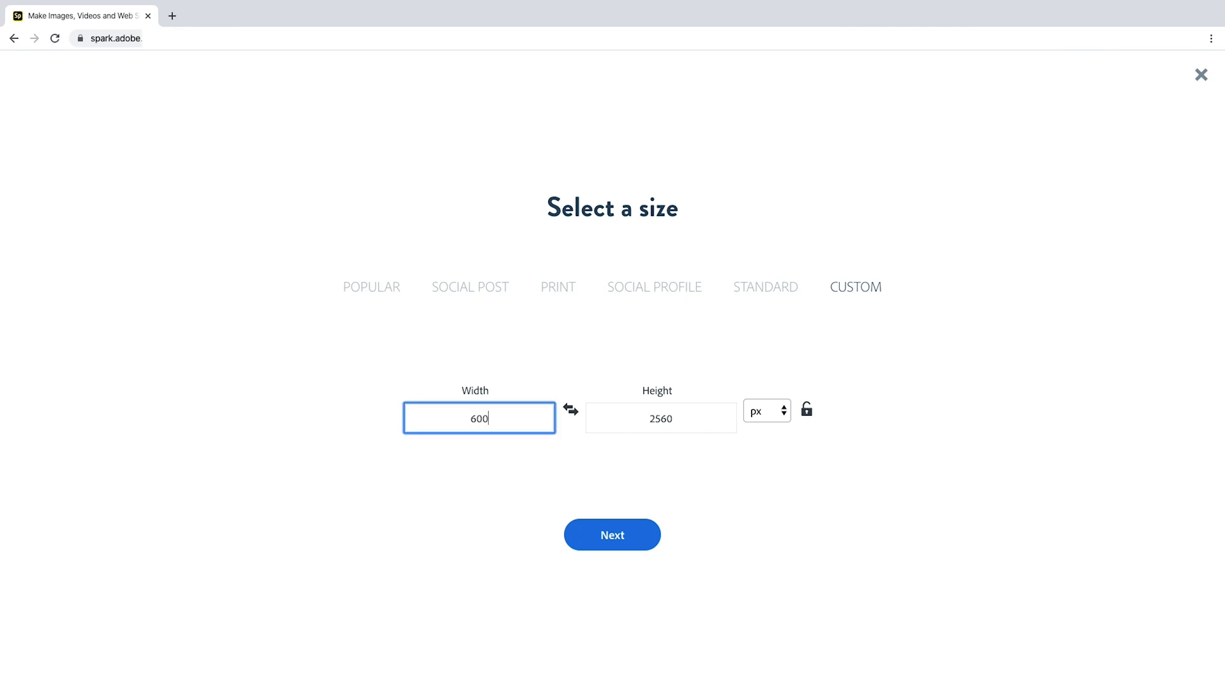
{"action": "double_click", "coordinate": [700, 421]}
{"action": "type", "text": "2"}
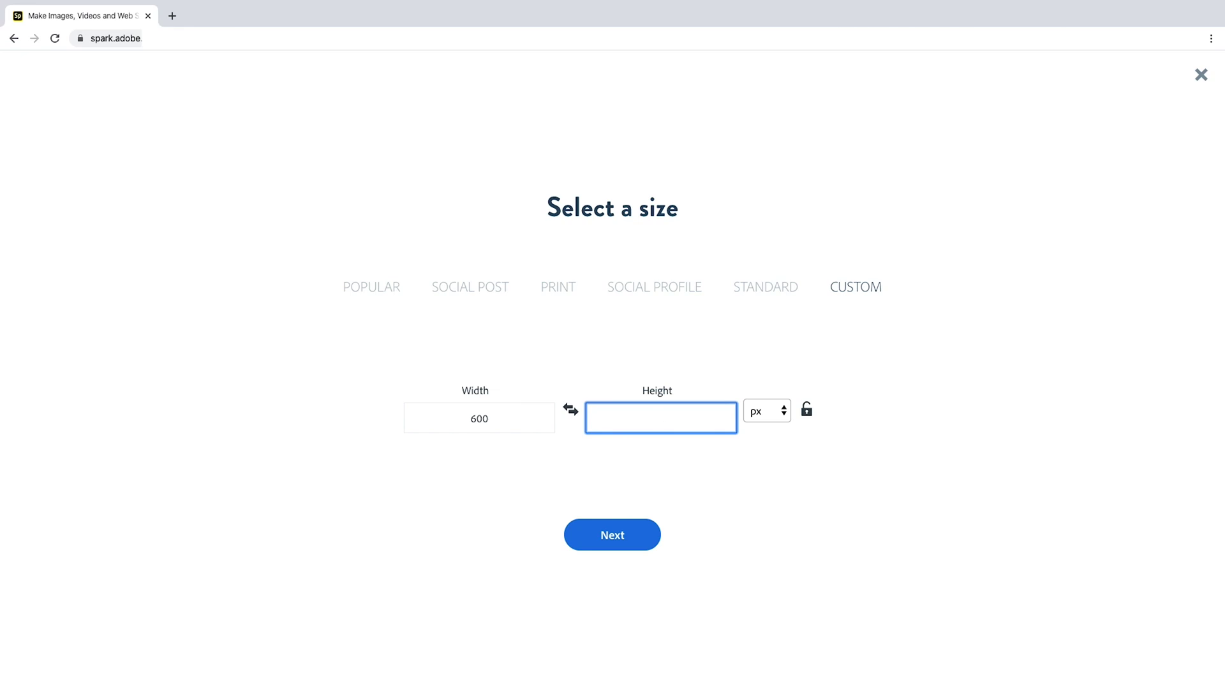
{"action": "type", "text": "1400"}
{"action": "left_click", "coordinate": [601, 533]}
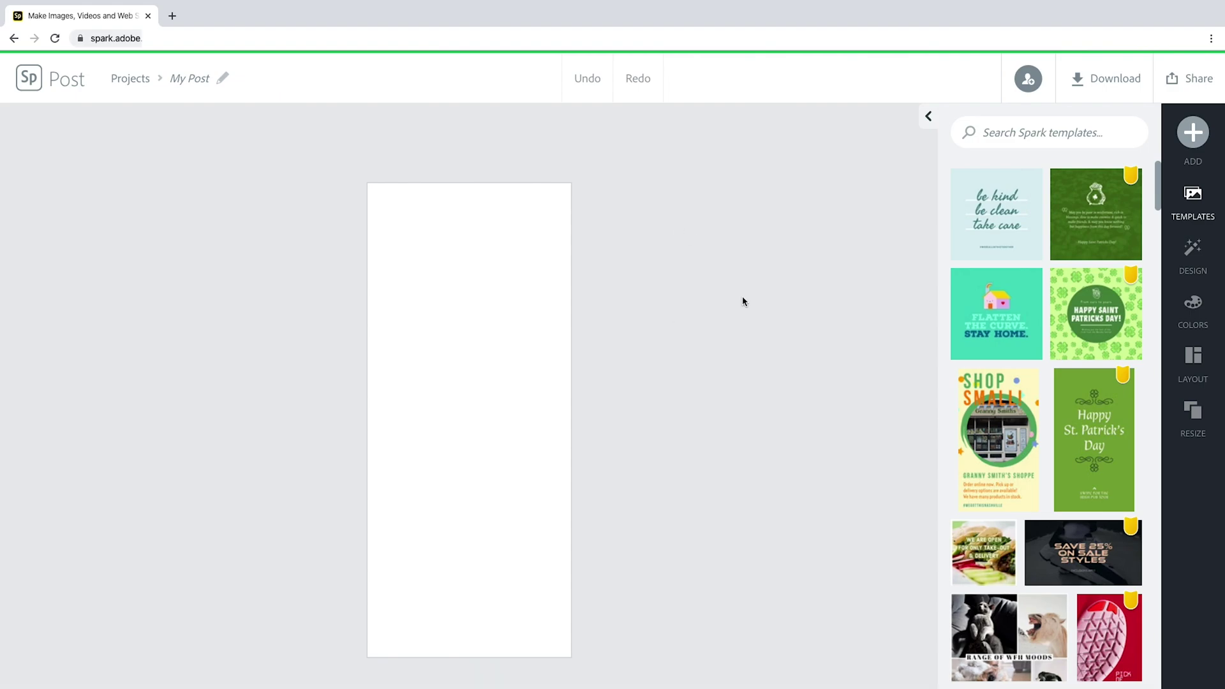
Start adding a new text element, then dismiss it without adding any text.
{"action": "left_click", "coordinate": [511, 283]}
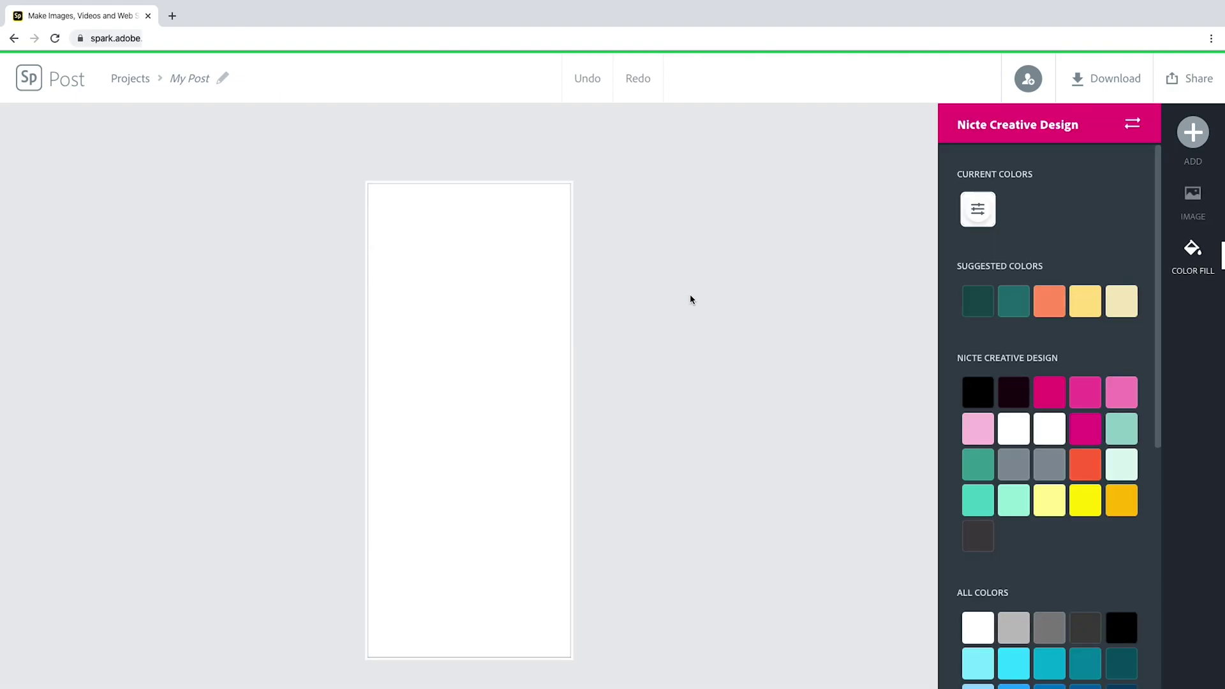
{"action": "left_click", "coordinate": [880, 254]}
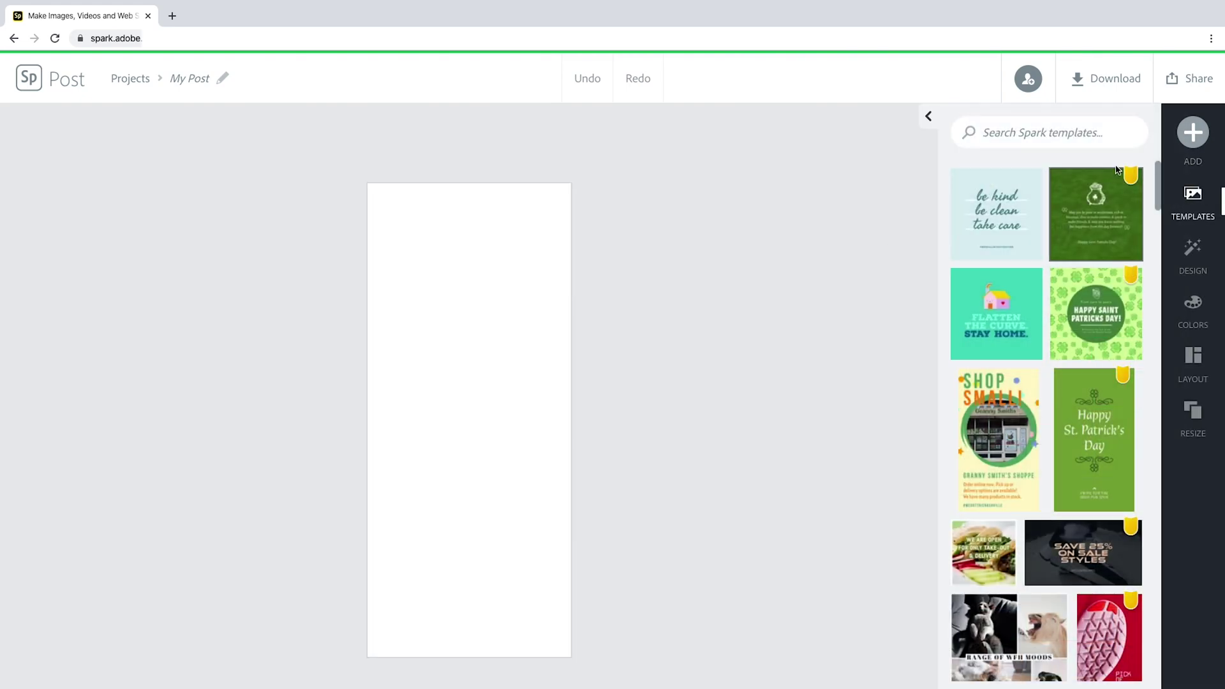
{"action": "left_click", "coordinate": [1192, 132]}
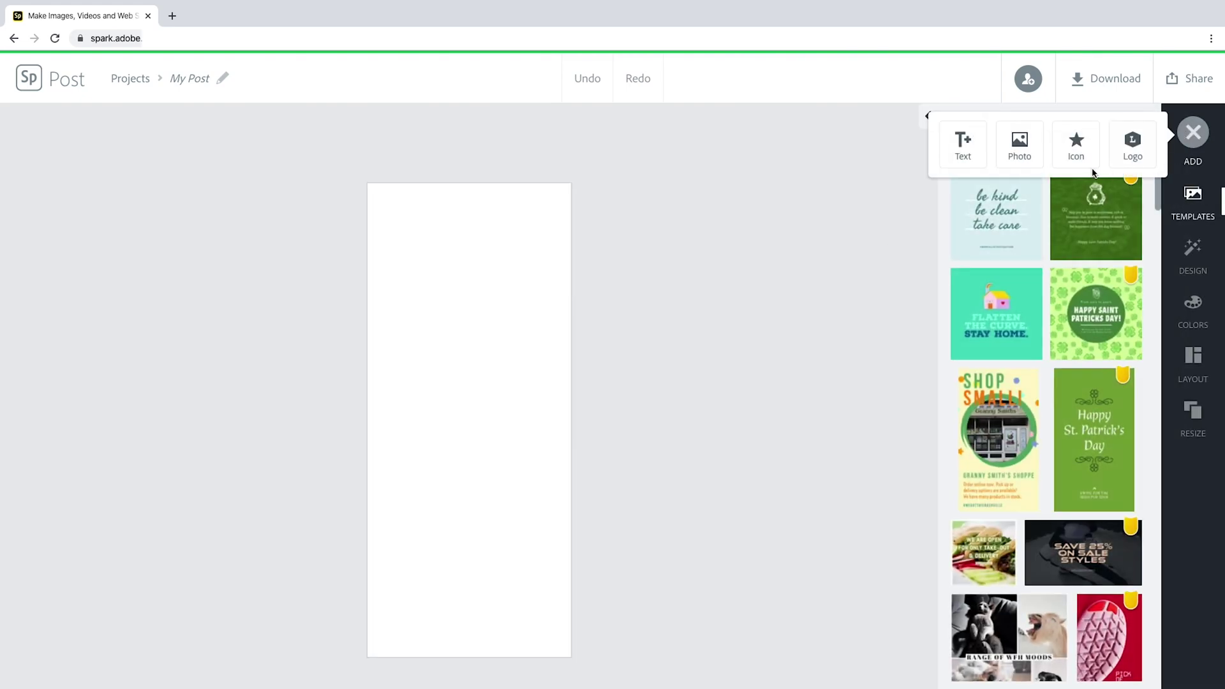
{"action": "left_click", "coordinate": [969, 149]}
{"action": "left_click", "coordinate": [1045, 178]}
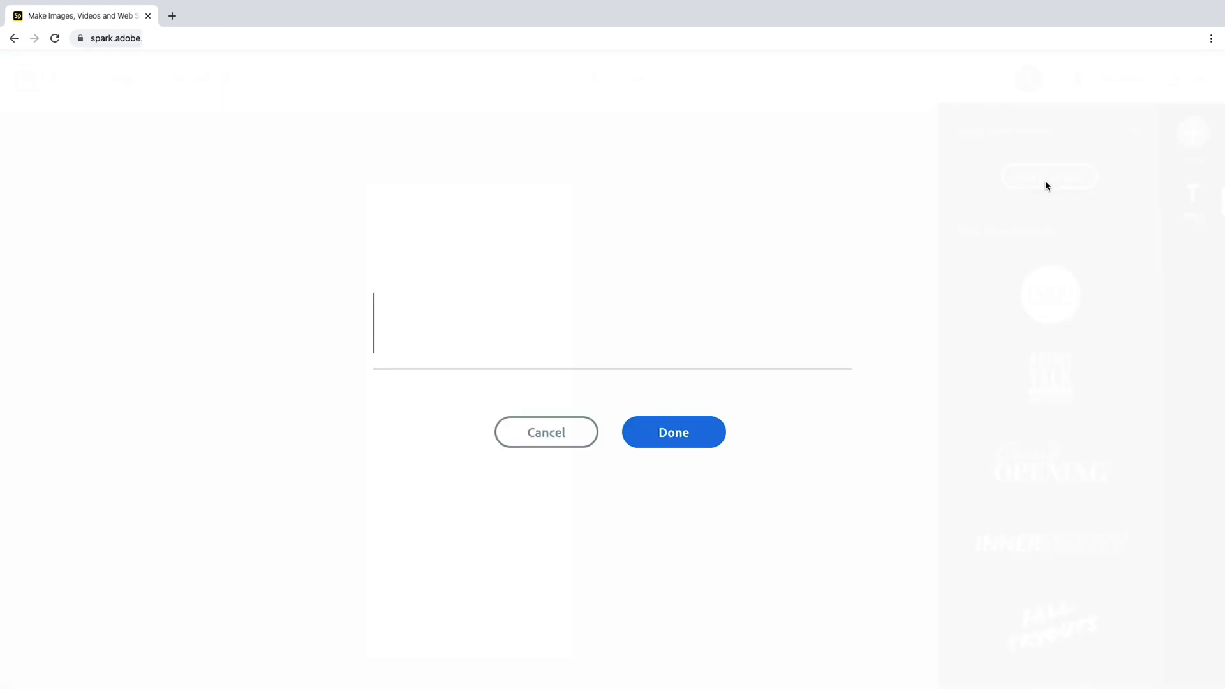
{"action": "left_click", "coordinate": [597, 378]}
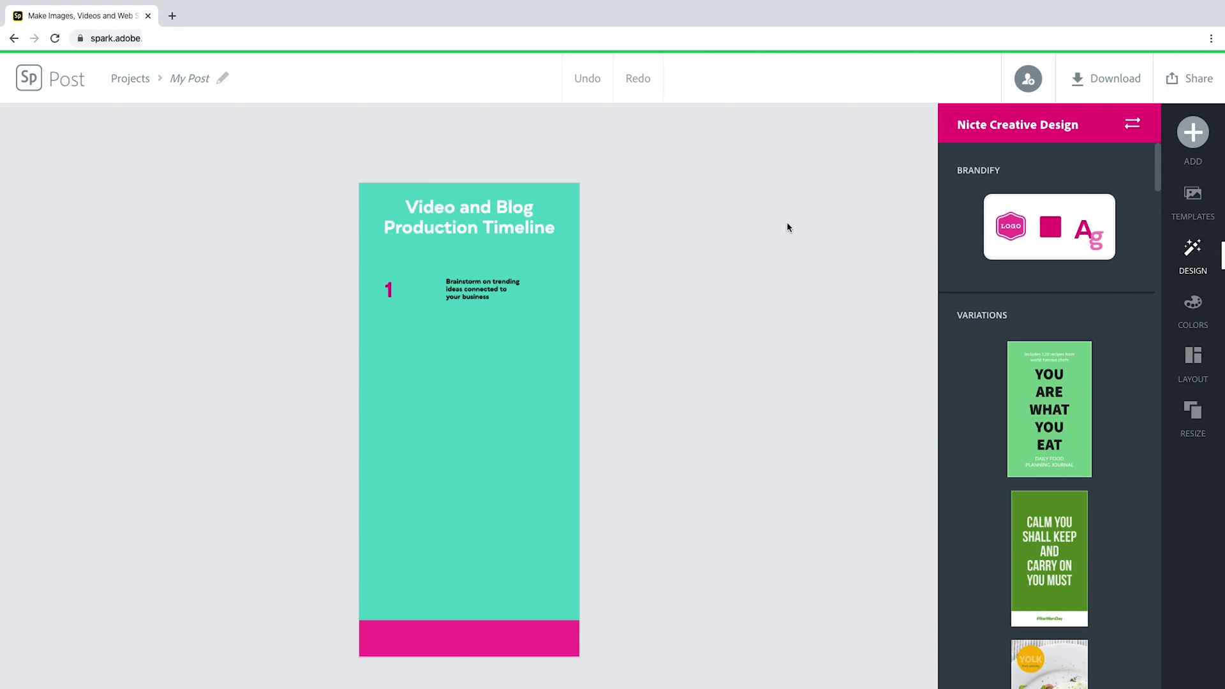
Inspect the timeline title, brainstorm text, pink number 1 and pink footer bar.
{"action": "left_click", "coordinate": [522, 217]}
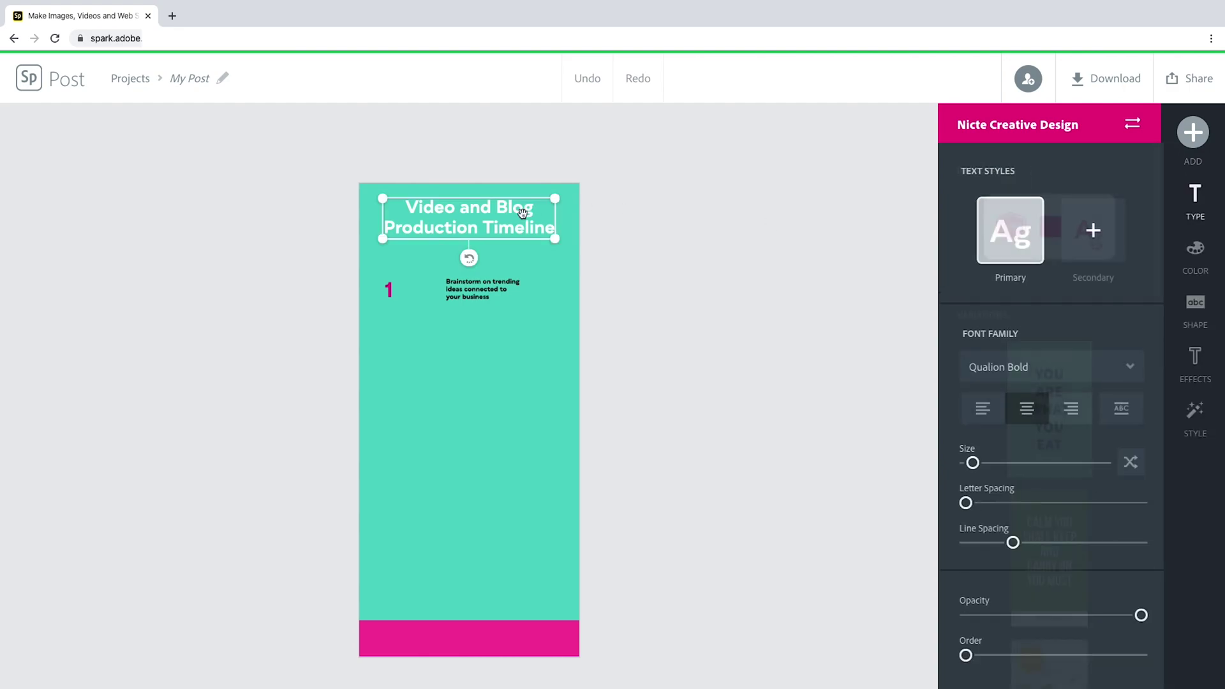
{"action": "left_click", "coordinate": [480, 298]}
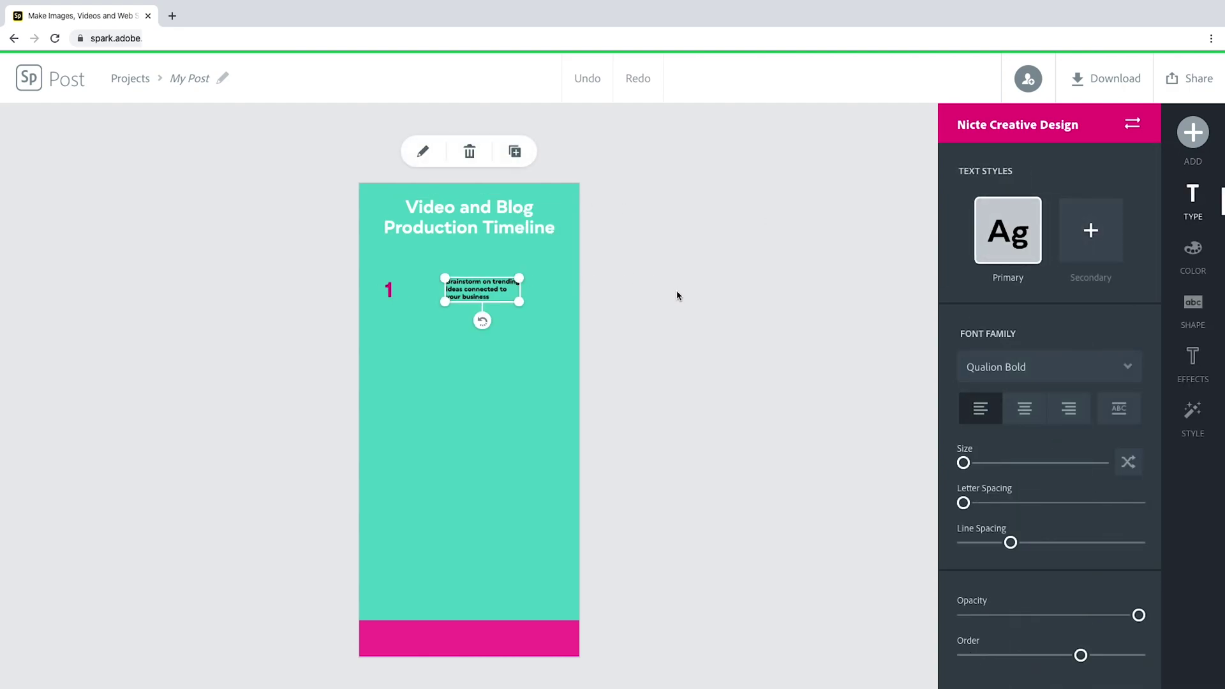
{"action": "left_click", "coordinate": [387, 291]}
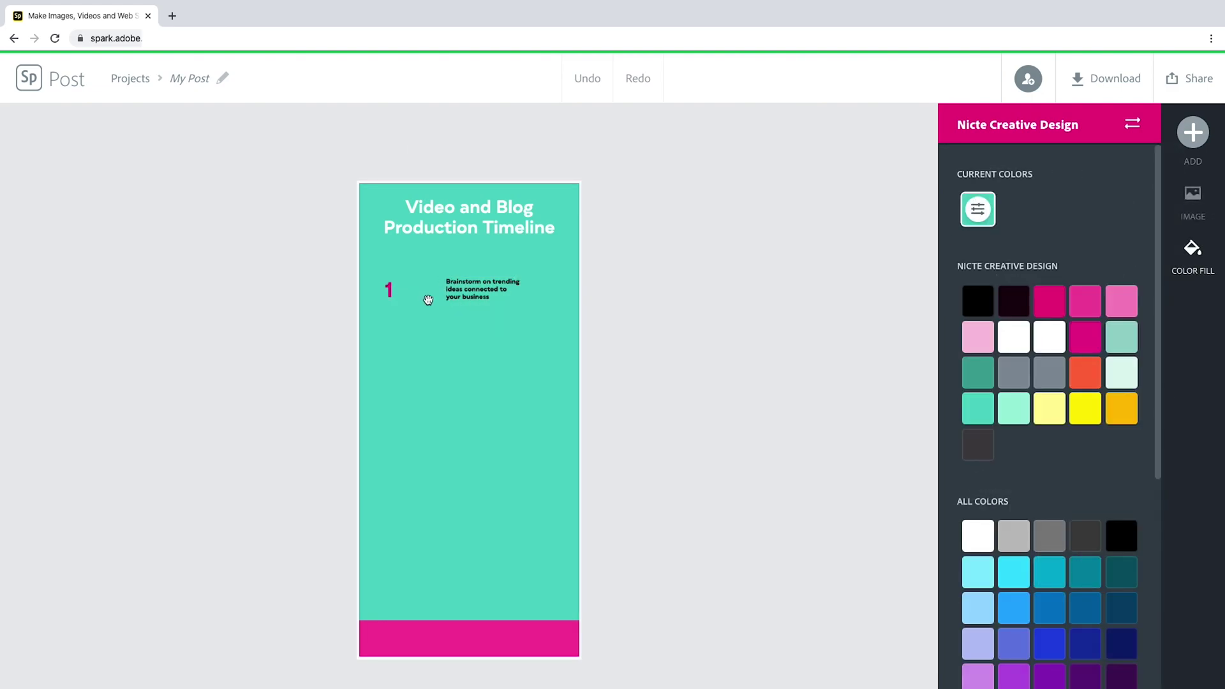
{"action": "left_click", "coordinate": [682, 314]}
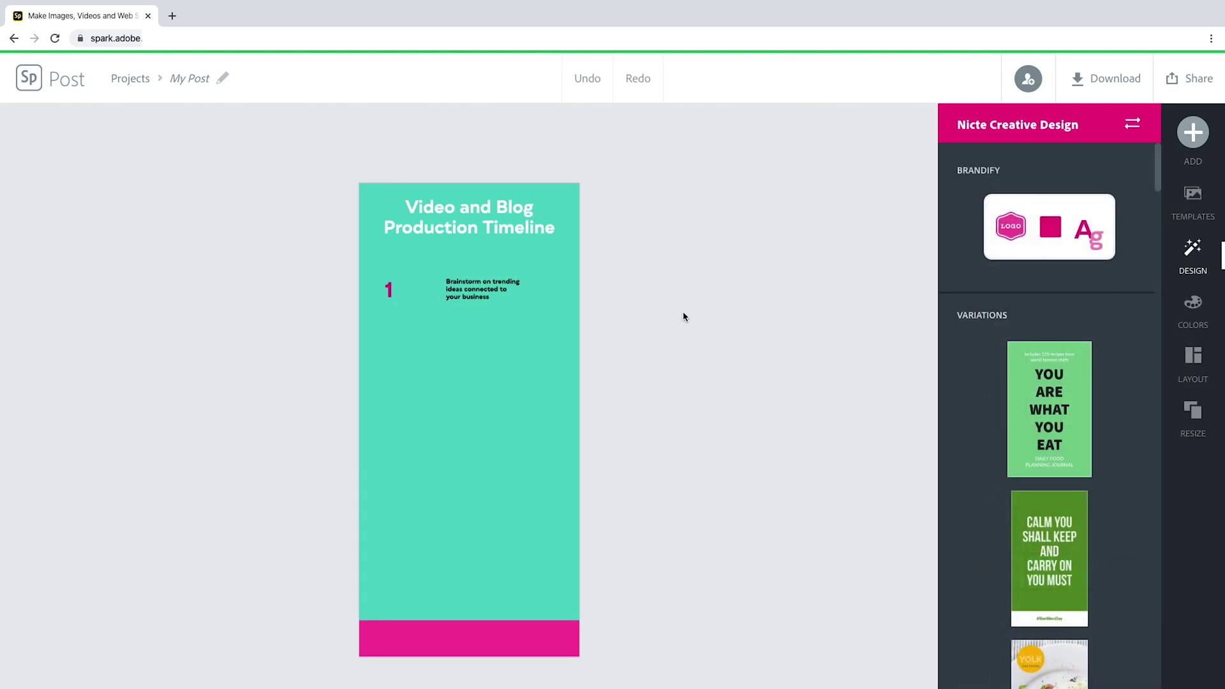
{"action": "left_click", "coordinate": [550, 631]}
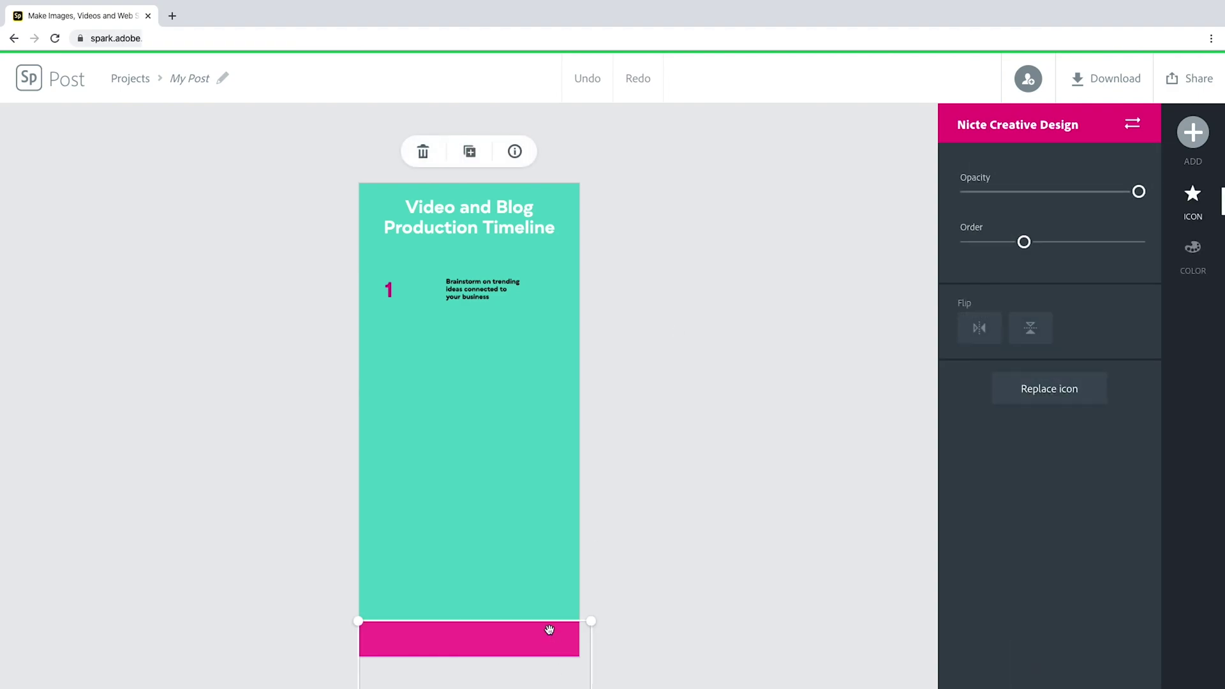
{"action": "left_click", "coordinate": [672, 527]}
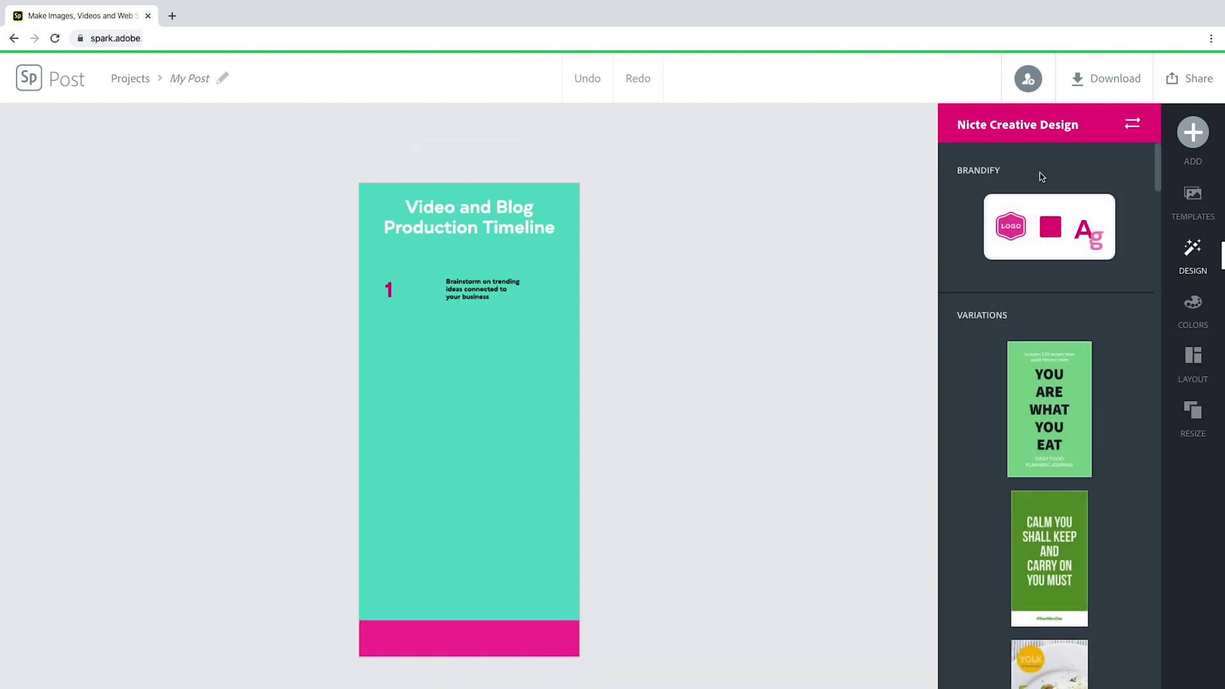
Search icons for 'brainstorm' and add the cloud-head brainstorm icon to the post.
{"action": "left_click", "coordinate": [1192, 132]}
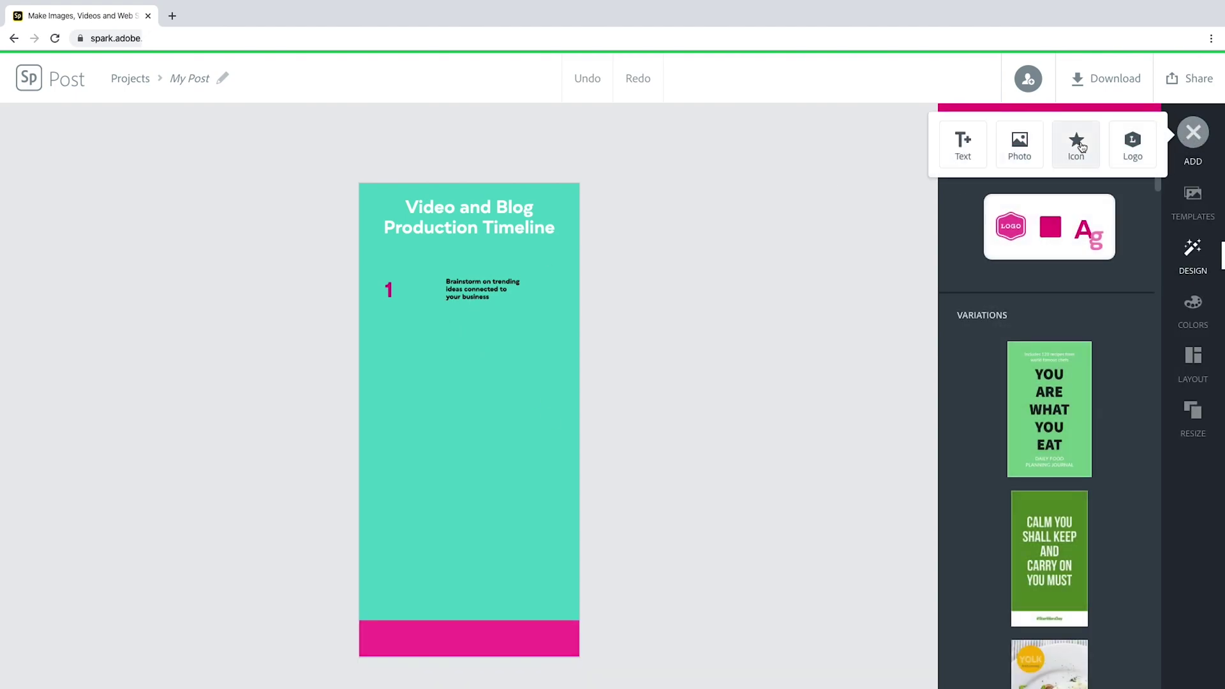
{"action": "left_click", "coordinate": [1076, 144]}
{"action": "type", "text": "circle"}
{"action": "key", "text": "BackSpace"}
{"action": "key", "text": "BackSpace"}
{"action": "key", "text": "BackSpace"}
{"action": "type", "text": "brainstorm"}
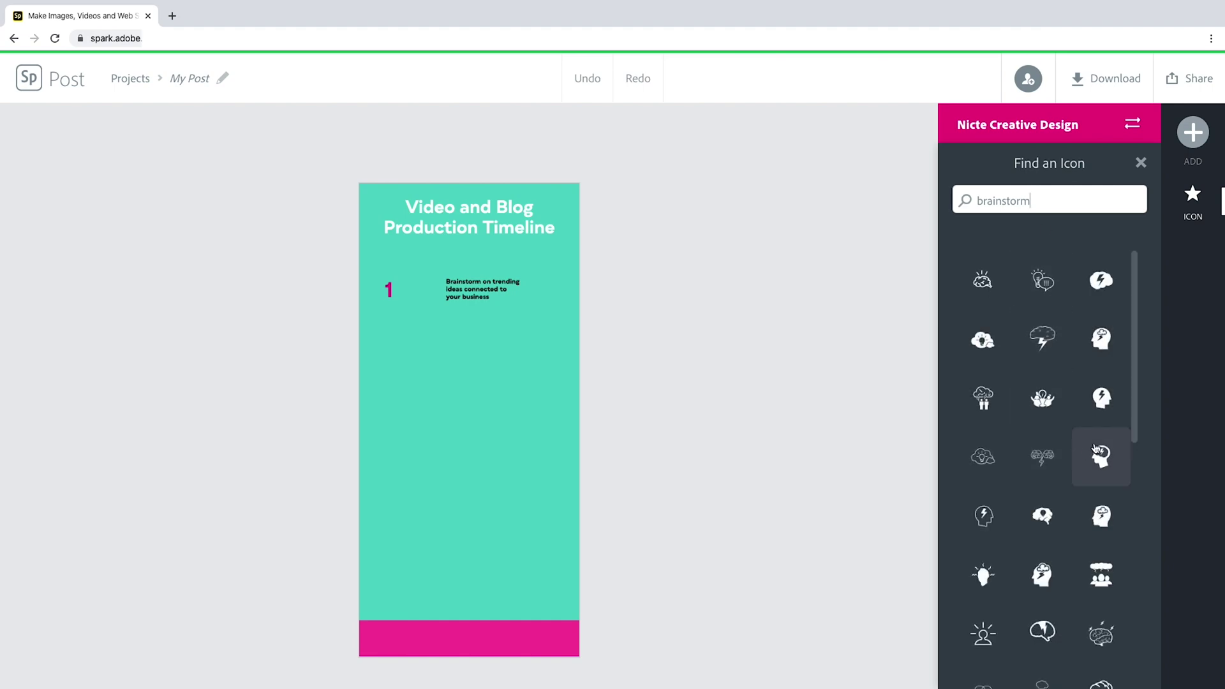
{"action": "scroll", "coordinate": [1094, 473], "scroll_direction": "down", "scroll_amount": 1}
{"action": "scroll", "coordinate": [1063, 484], "scroll_direction": "down", "scroll_amount": 3}
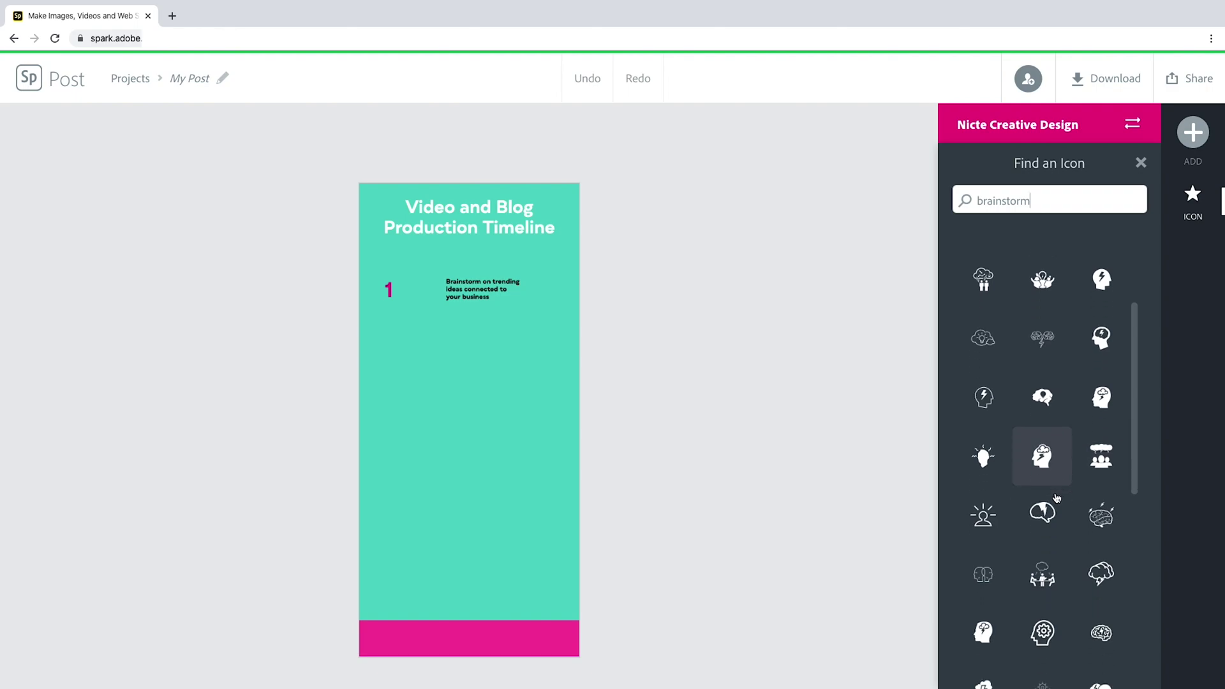
{"action": "scroll", "coordinate": [1057, 490], "scroll_direction": "down", "scroll_amount": 3}
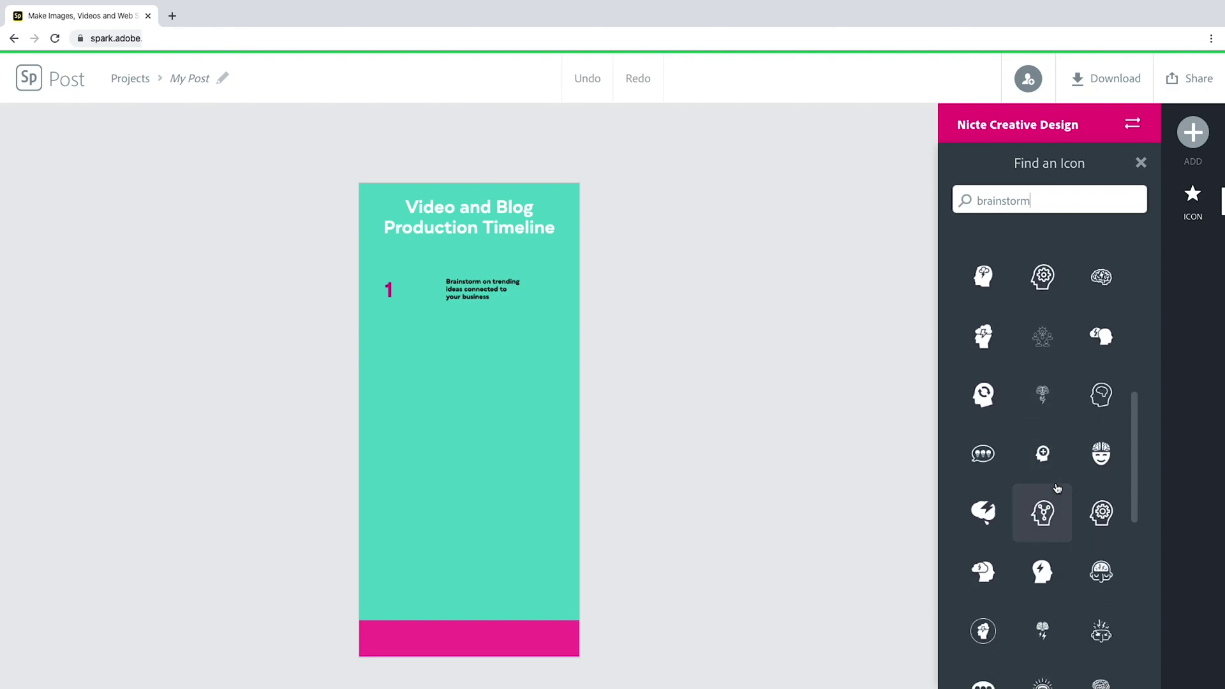
{"action": "scroll", "coordinate": [1057, 489], "scroll_direction": "down", "scroll_amount": 5}
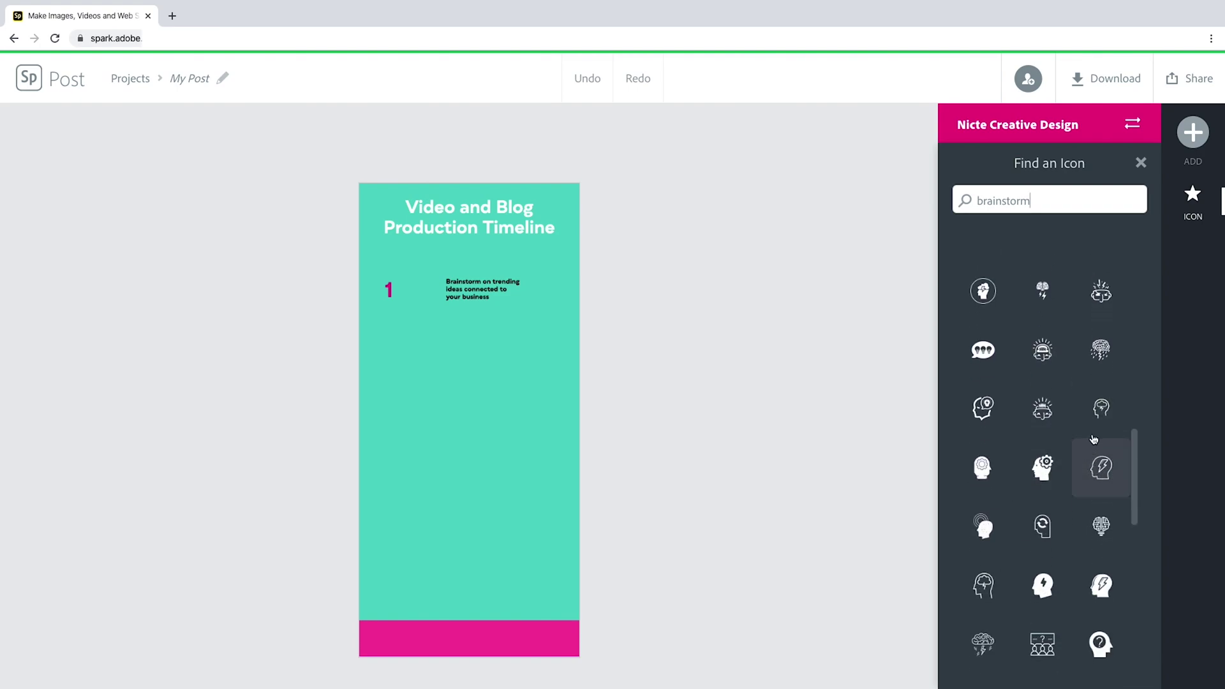
{"action": "left_click", "coordinate": [1097, 410]}
{"action": "left_click", "coordinate": [810, 385]}
Start a new icon search for the chevron by typing 'ch'.
{"action": "left_click", "coordinate": [1199, 136]}
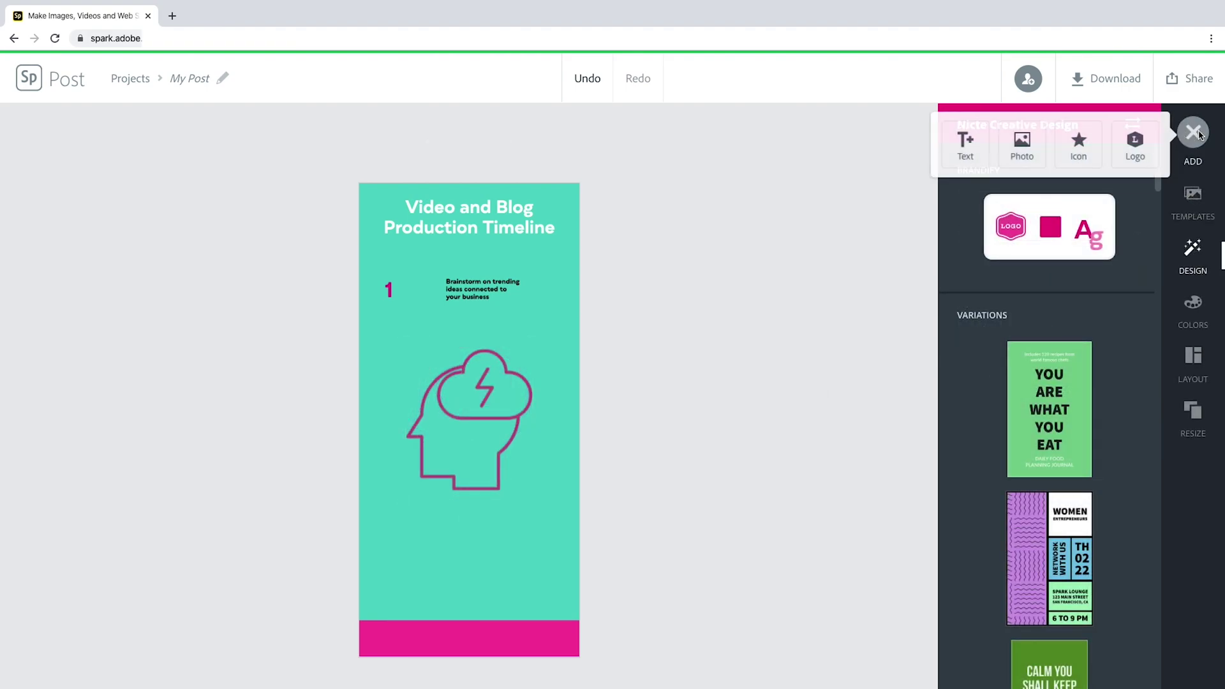
{"action": "left_click", "coordinate": [1066, 156]}
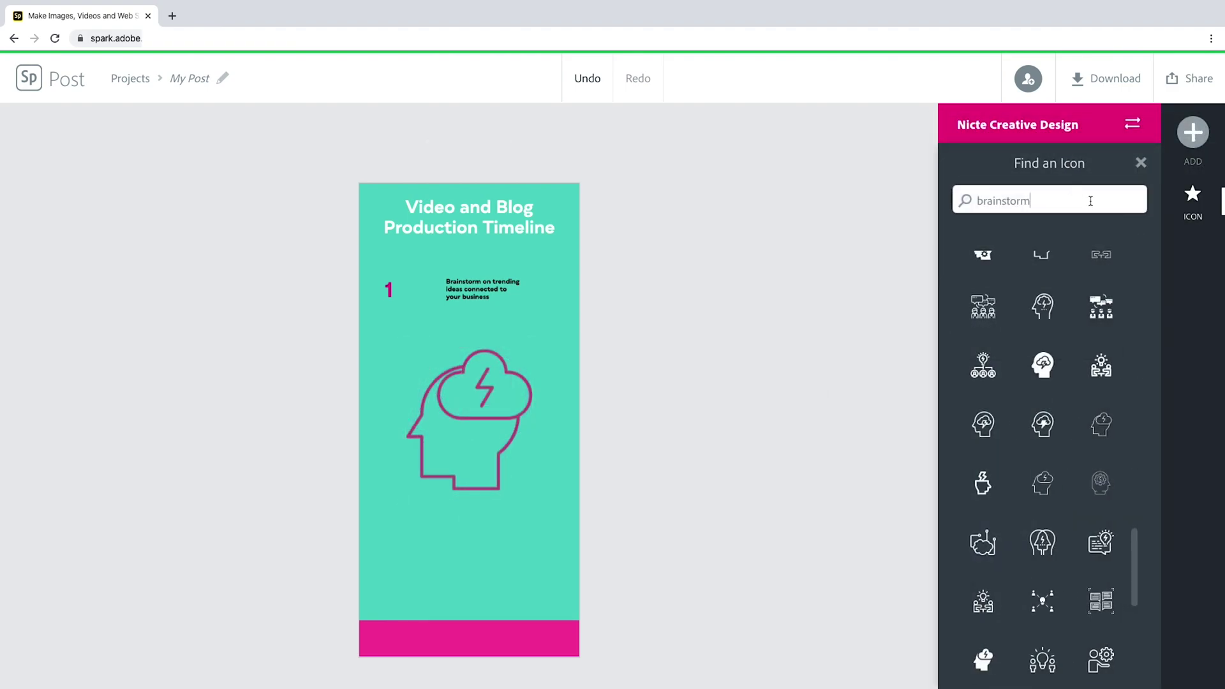
{"action": "key", "text": "BackSpace"}
{"action": "key", "text": "BackSpace"}
{"action": "key", "text": "BackSpace"}
{"action": "type", "text": "ch"}
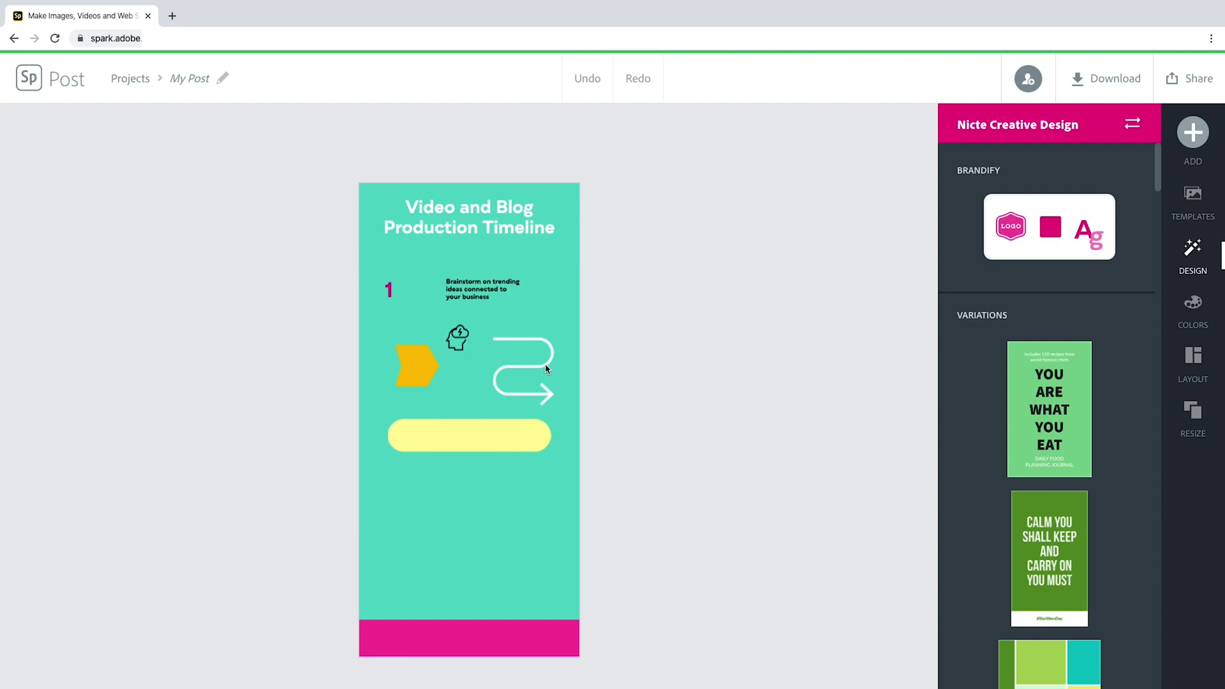
Check the winding arrow, yellow chevron and yellow pill bar one by one.
{"action": "left_click", "coordinate": [546, 368]}
{"action": "left_click", "coordinate": [415, 374]}
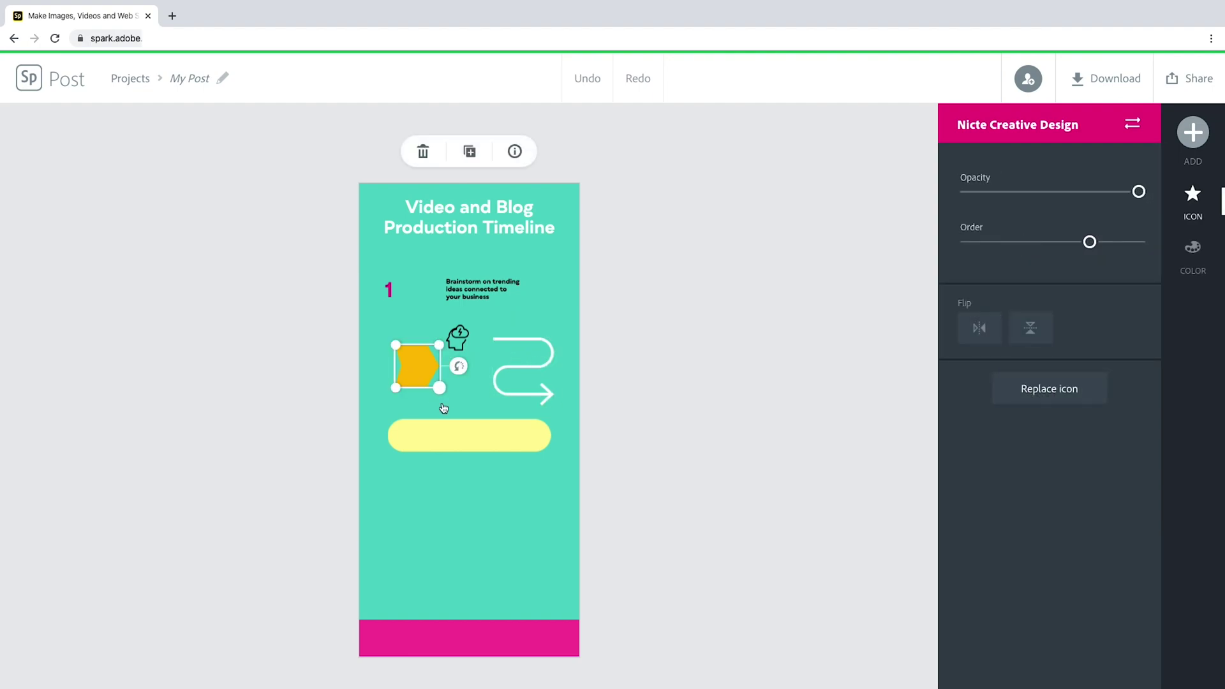
{"action": "left_click", "coordinate": [466, 439]}
{"action": "left_click", "coordinate": [466, 345]}
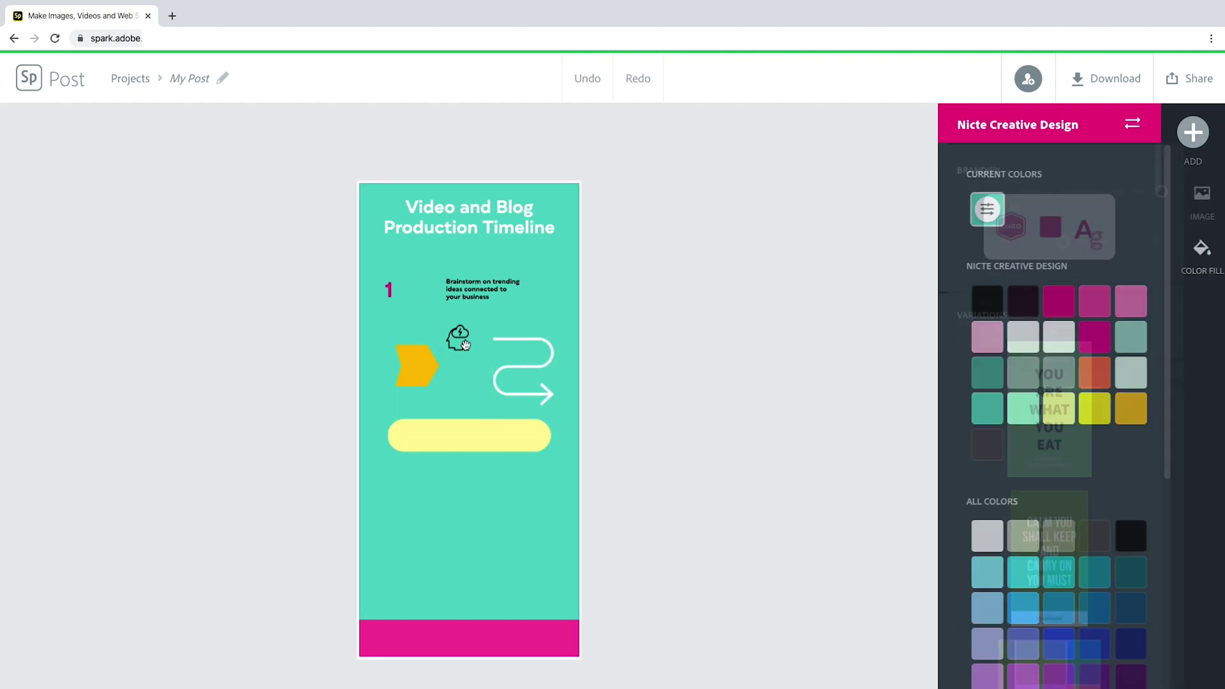
{"action": "left_click", "coordinate": [674, 343]}
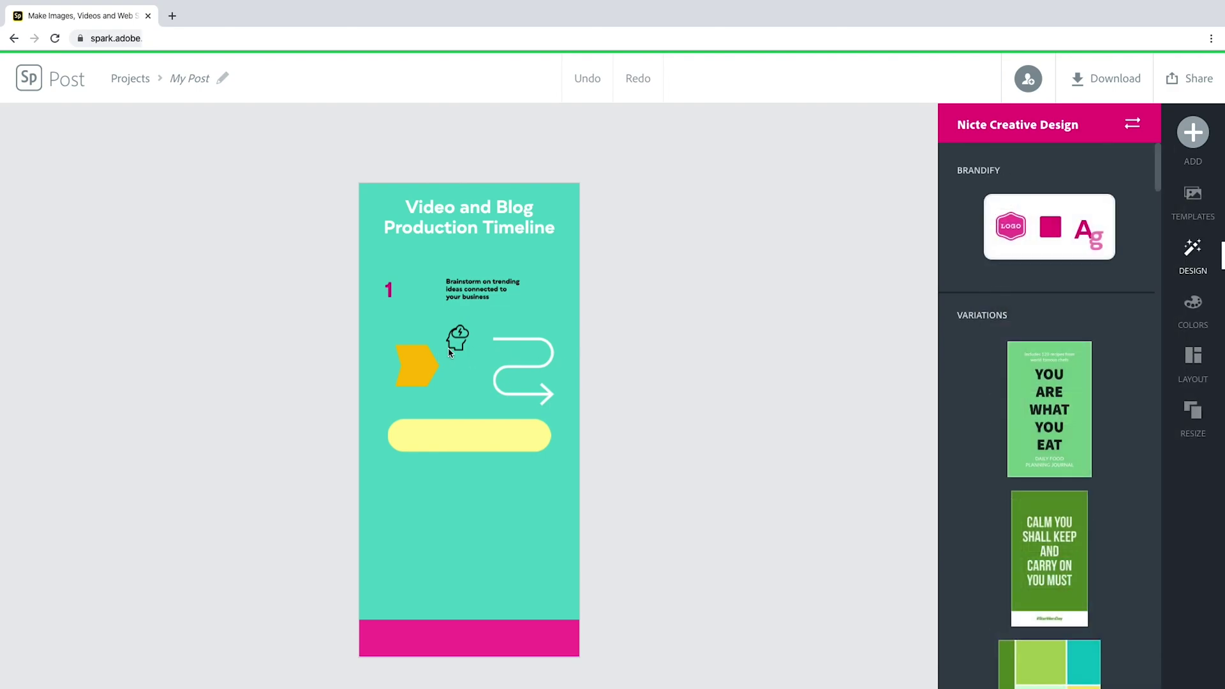
Move the yellow pill bar up behind the step 1 text and align it.
{"action": "left_click", "coordinate": [464, 444]}
{"action": "left_click_drag", "start_coordinate": [464, 445], "coordinate": [459, 301]}
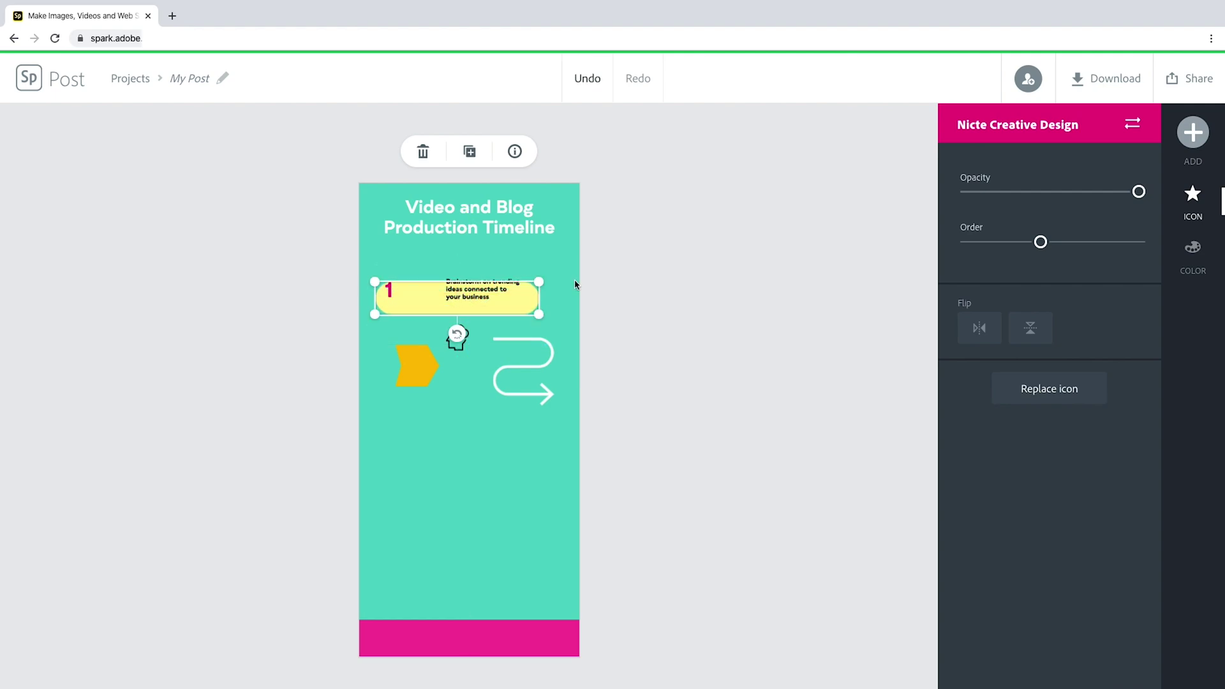
{"action": "key", "text": "Up"}
{"action": "key", "text": "Up"}
{"action": "key", "text": "Up"}
{"action": "key", "text": "Up"}
{"action": "key", "text": "Up"}
{"action": "key", "text": "Up"}
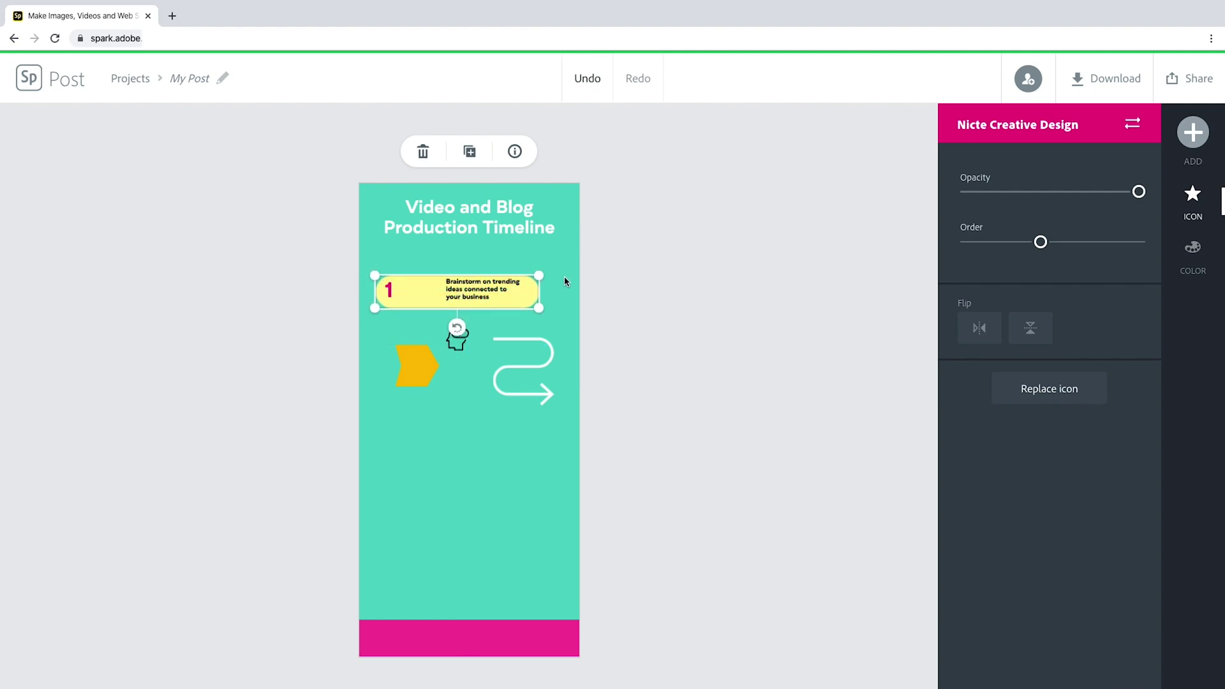
{"action": "key", "text": "Up"}
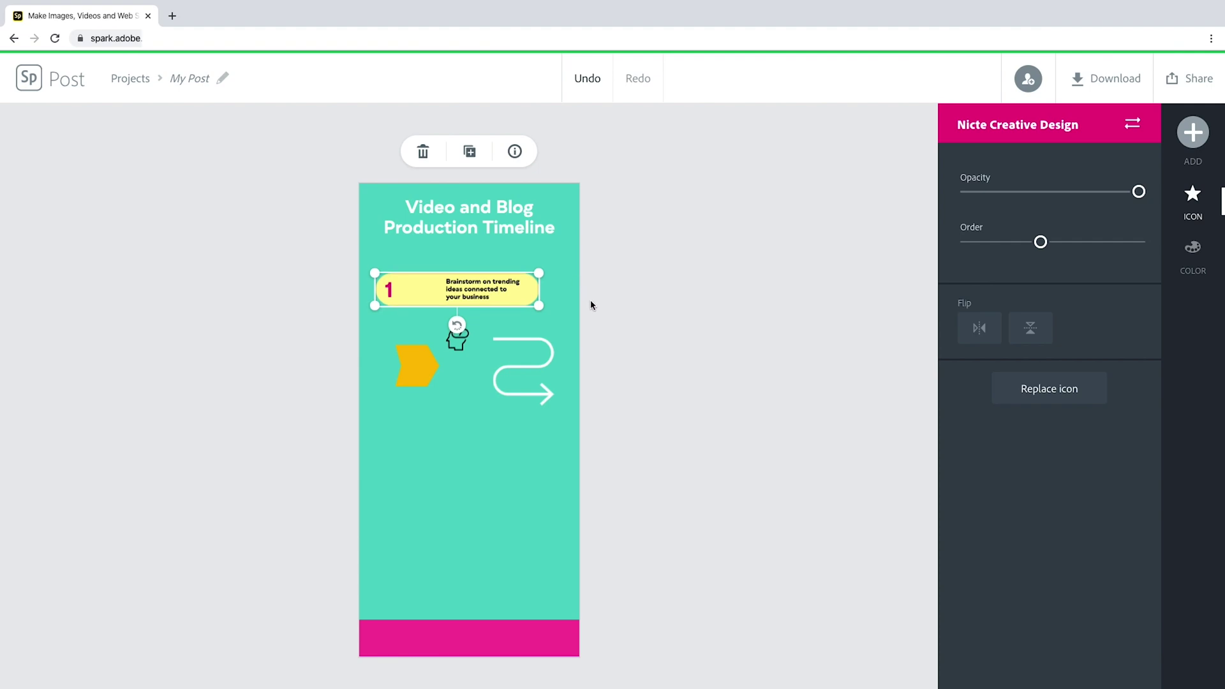
{"action": "key", "text": "Down"}
{"action": "left_click", "coordinate": [624, 279]}
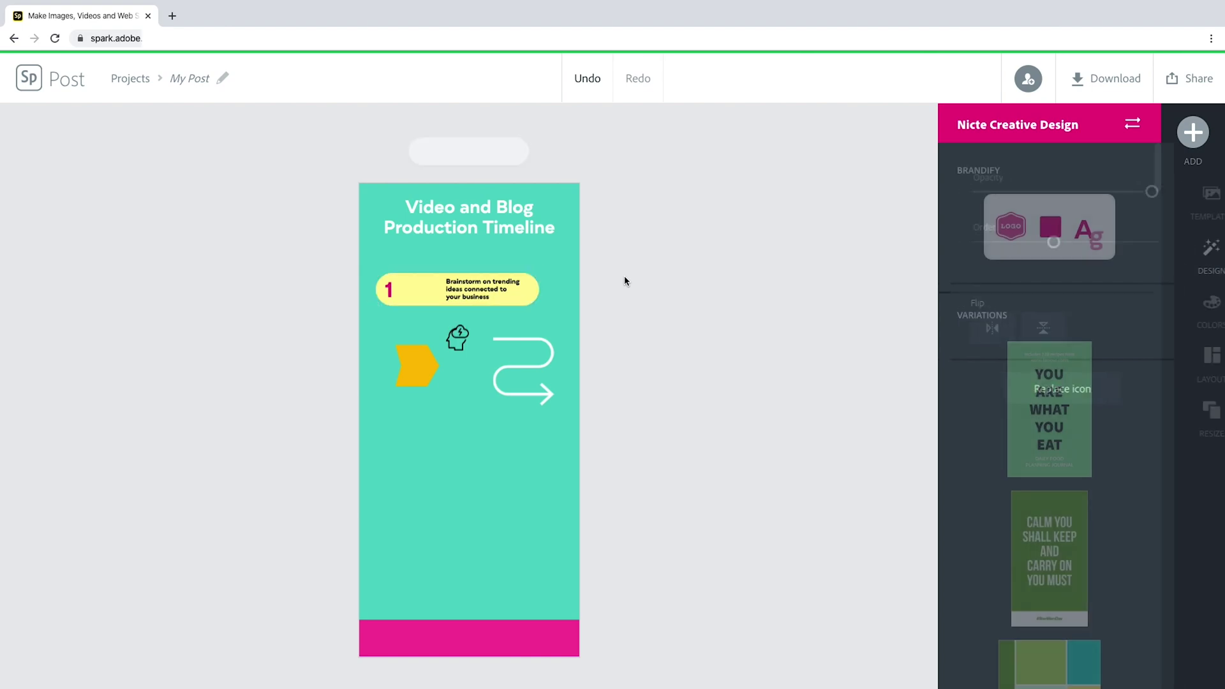
Raise the winding arrow to meet the bar's end and fit the chevron onto the bar.
{"action": "left_click", "coordinate": [517, 343]}
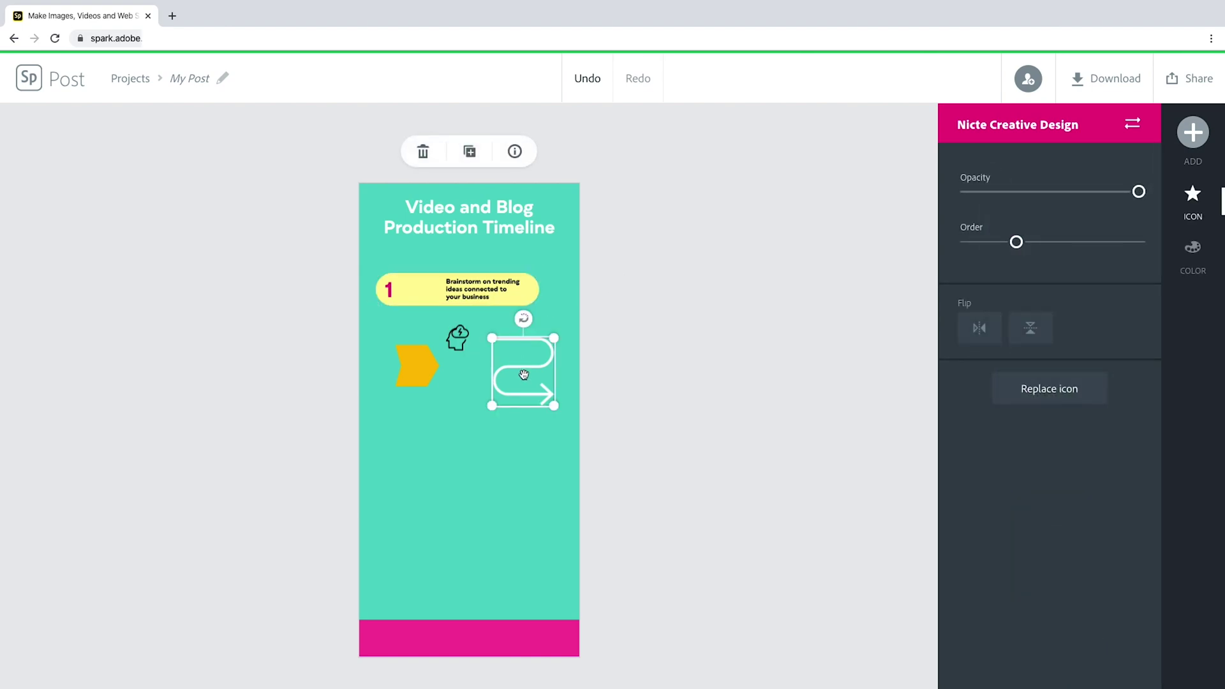
{"action": "left_click_drag", "start_coordinate": [522, 366], "coordinate": [522, 324]}
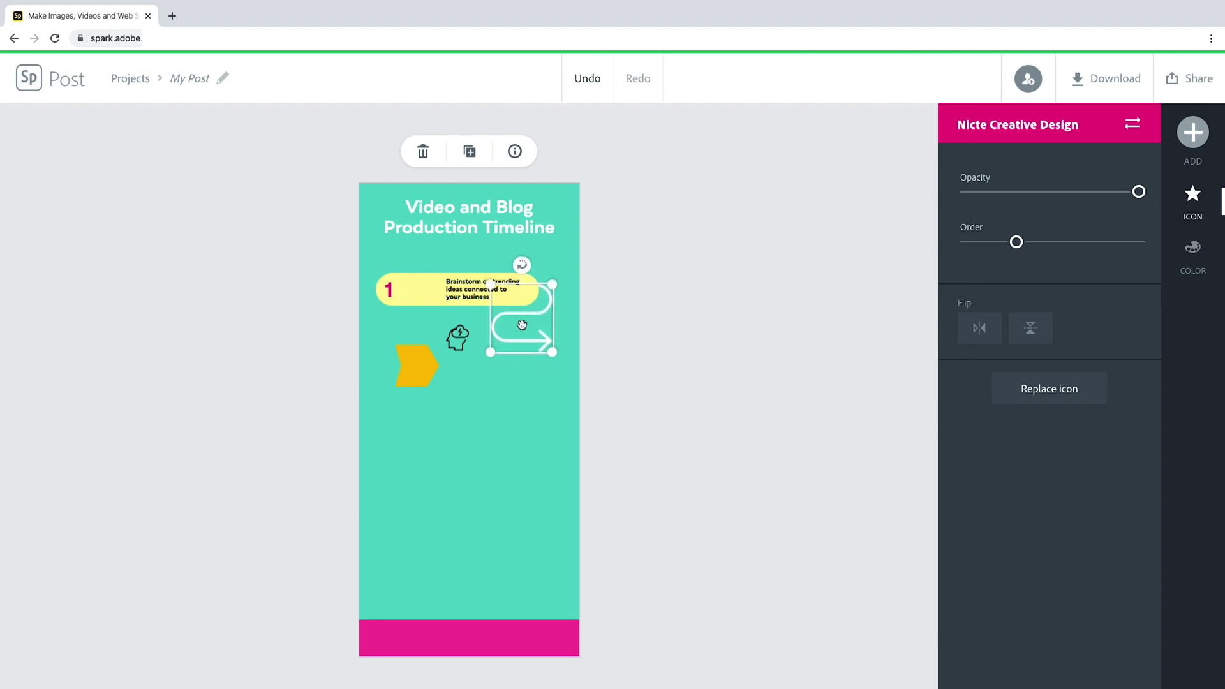
{"action": "left_click", "coordinate": [701, 362]}
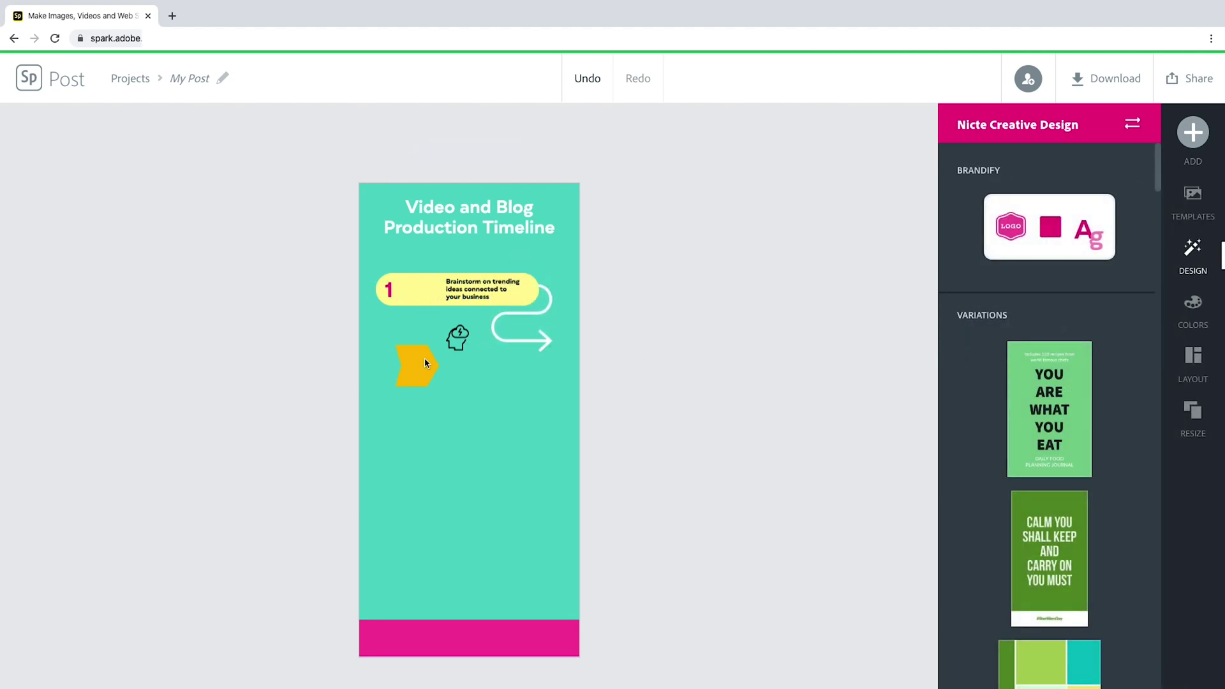
{"action": "left_click", "coordinate": [425, 363]}
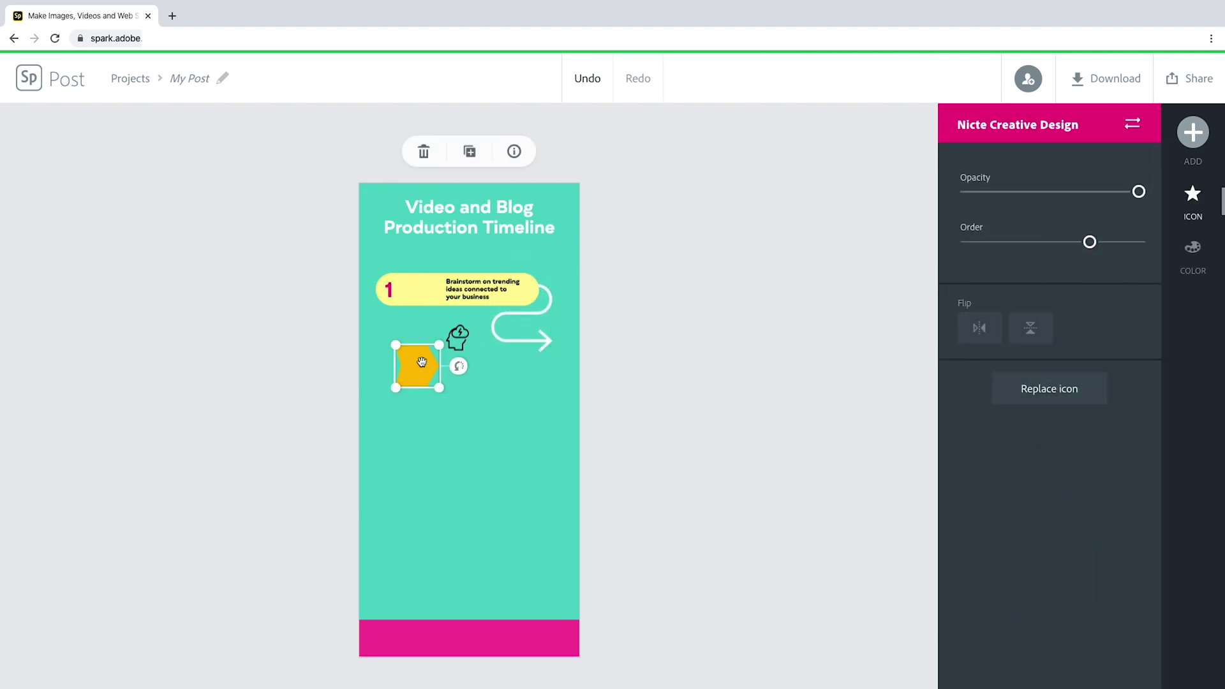
{"action": "key", "text": "Up"}
{"action": "key", "text": "Up"}
{"action": "key", "text": "Up"}
{"action": "key", "text": "Up"}
{"action": "key", "text": "Up"}
{"action": "key", "text": "Up"}
{"action": "key", "text": "Up"}
{"action": "key", "text": "Up"}
{"action": "key", "text": "Up"}
{"action": "key", "text": "Up"}
{"action": "key", "text": "Up"}
{"action": "key", "text": "Up"}
{"action": "key", "text": "Up"}
{"action": "key", "text": "Down"}
{"action": "key", "text": "Down"}
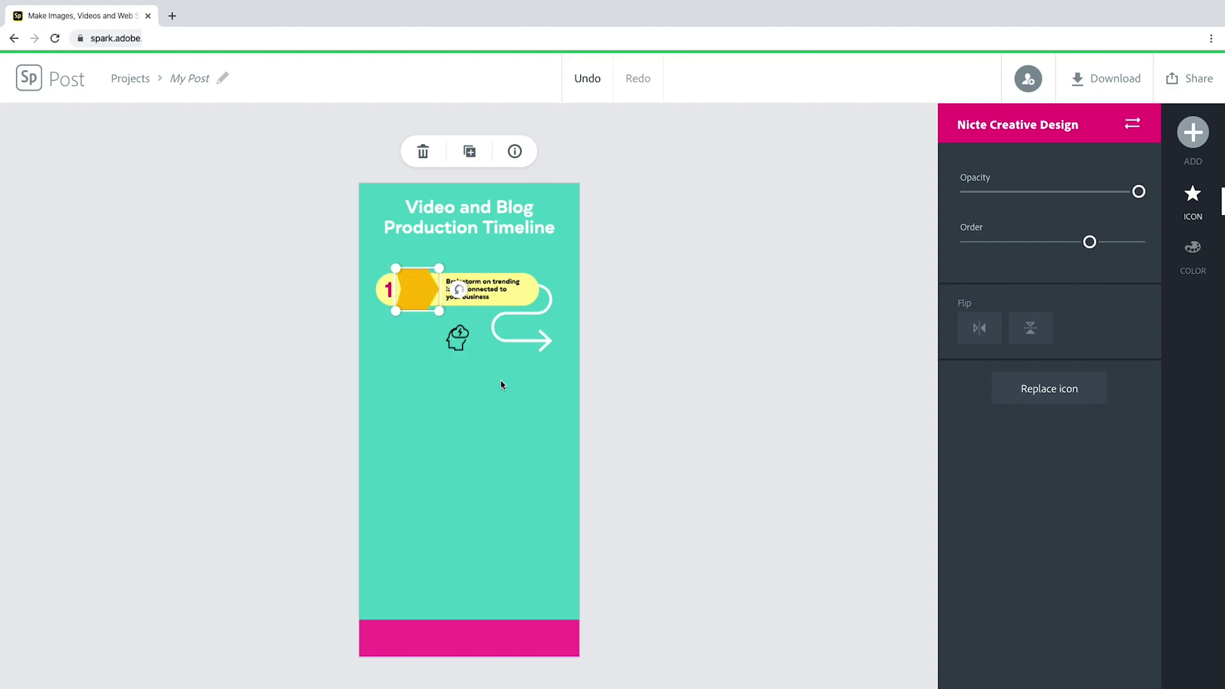
{"action": "left_click", "coordinate": [683, 341]}
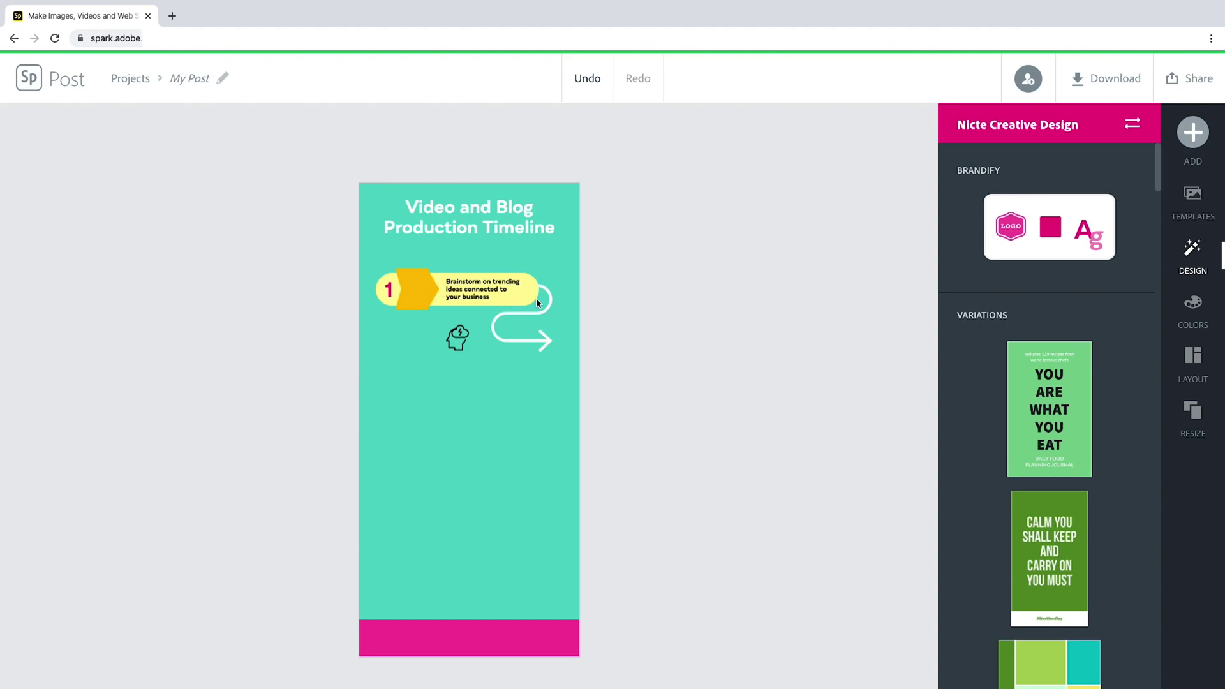
Nudge the brain icon onto the chevron, then check the step 1 text and number.
{"action": "left_click", "coordinate": [459, 344]}
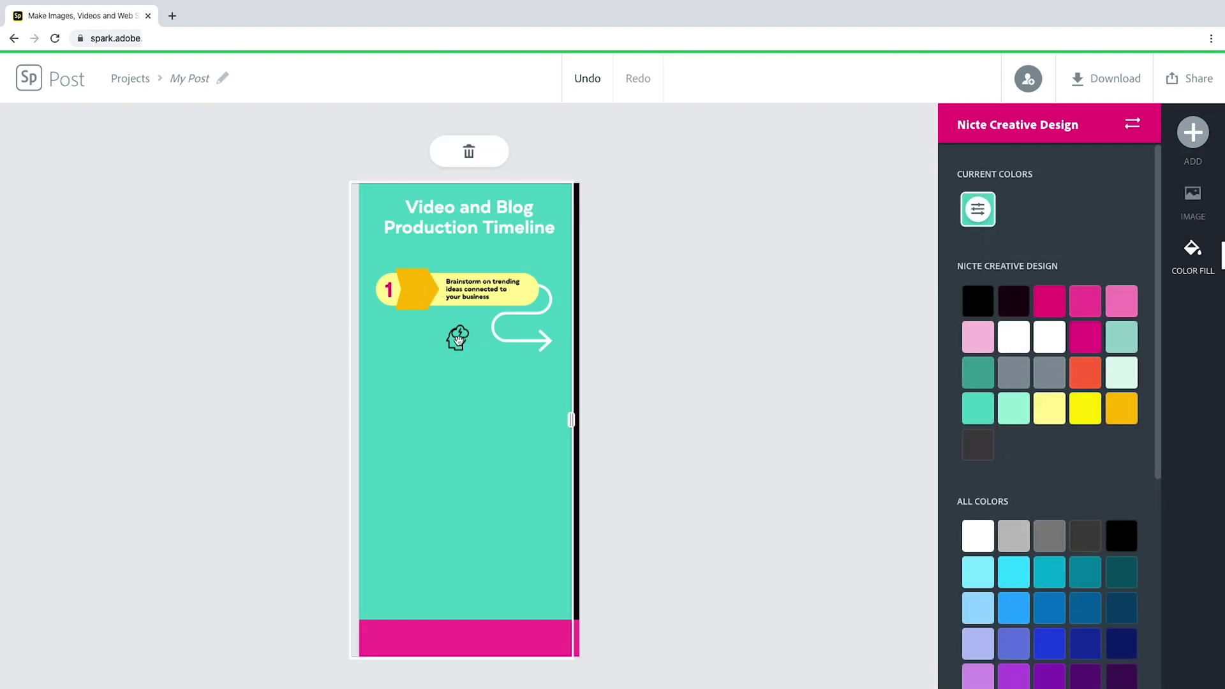
{"action": "left_click", "coordinate": [460, 341]}
{"action": "key", "text": "shift+Left"}
{"action": "key", "text": "shift+Left"}
{"action": "key", "text": "shift+Left"}
{"action": "key", "text": "shift+Left"}
{"action": "key", "text": "shift+Left"}
{"action": "key", "text": "shift+Left"}
{"action": "key", "text": "shift+Left"}
{"action": "key", "text": "shift+Up"}
{"action": "key", "text": "shift+Up"}
{"action": "key", "text": "shift+Up"}
{"action": "key", "text": "shift+Up"}
{"action": "key", "text": "shift+Up"}
{"action": "key", "text": "shift+Up"}
{"action": "key", "text": "shift+Up"}
{"action": "key", "text": "Right"}
{"action": "key", "text": "Right"}
{"action": "key", "text": "Right"}
{"action": "key", "text": "Right"}
{"action": "key", "text": "Right"}
{"action": "key", "text": "Right"}
{"action": "key", "text": "Right"}
{"action": "key", "text": "Right"}
{"action": "key", "text": "Right"}
{"action": "key", "text": "Right"}
{"action": "key", "text": "Right"}
{"action": "key", "text": "Down"}
{"action": "key", "text": "Down"}
{"action": "key", "text": "Down"}
{"action": "key", "text": "Down"}
{"action": "key", "text": "Down"}
{"action": "left_click", "coordinate": [777, 343]}
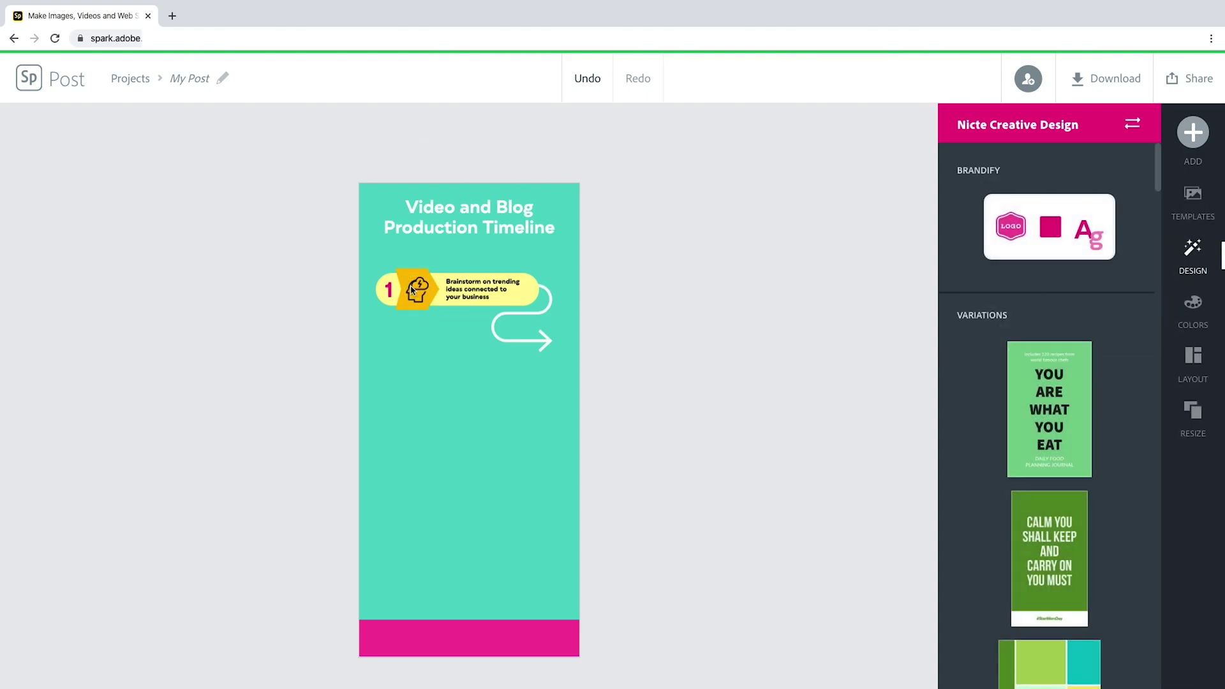
{"action": "left_click", "coordinate": [520, 289]}
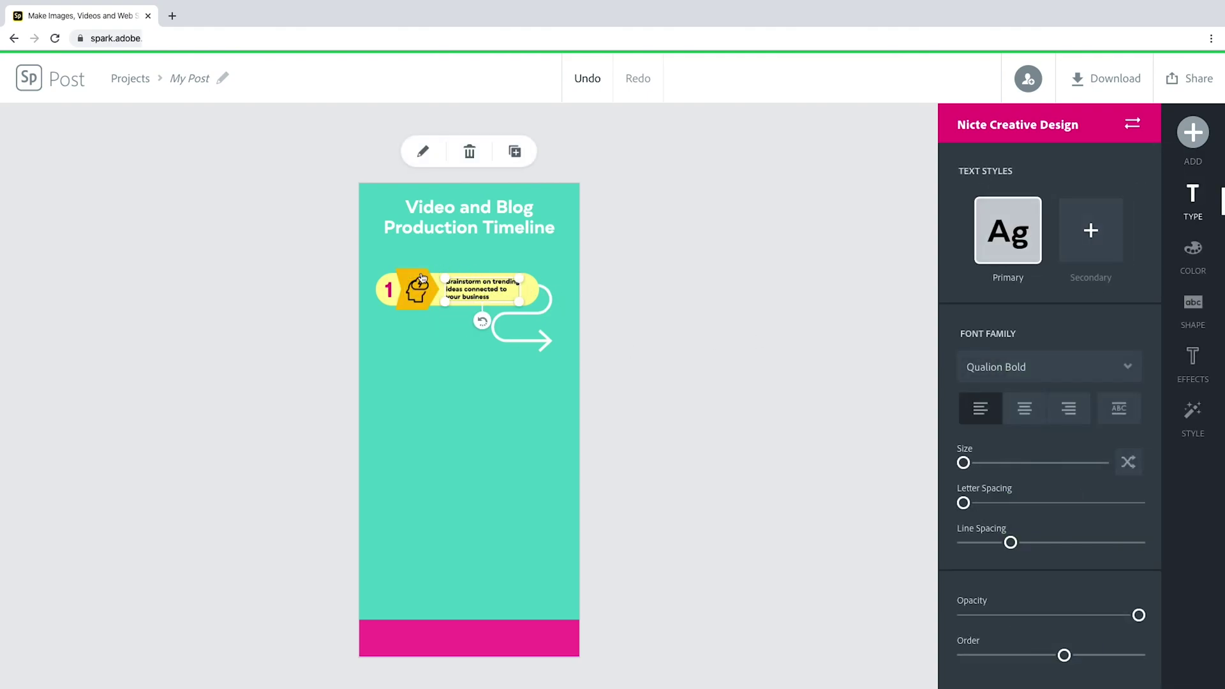
{"action": "left_click", "coordinate": [387, 295]}
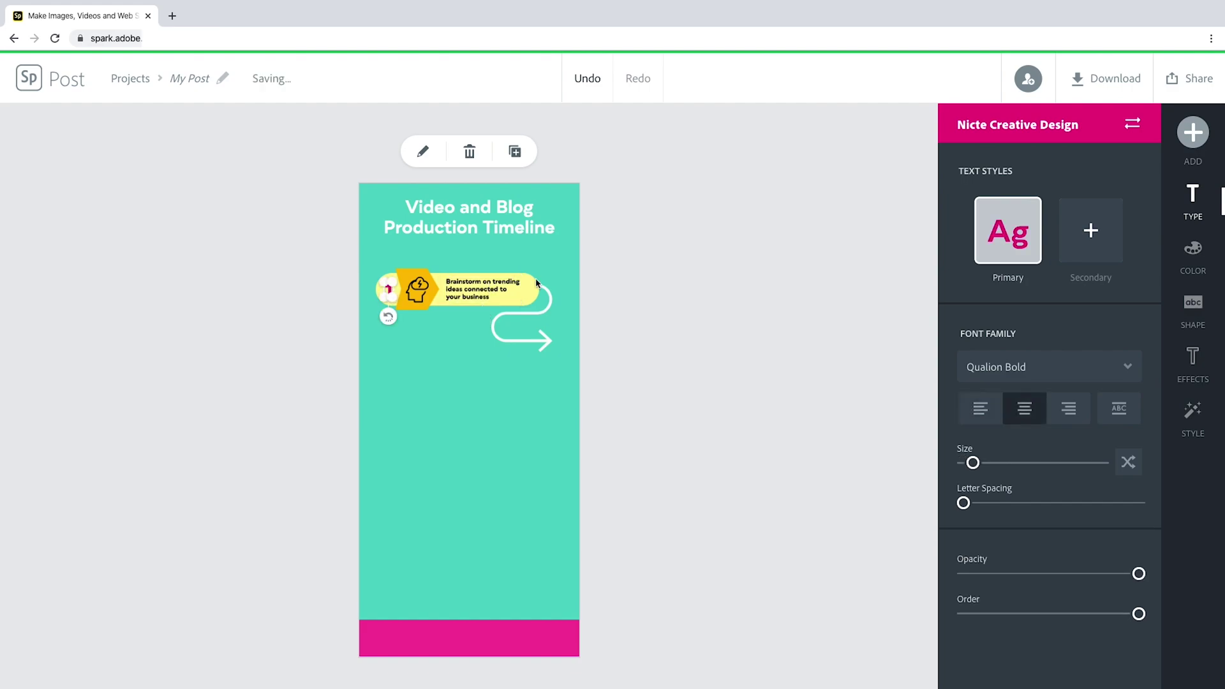
{"action": "left_click", "coordinate": [620, 296]}
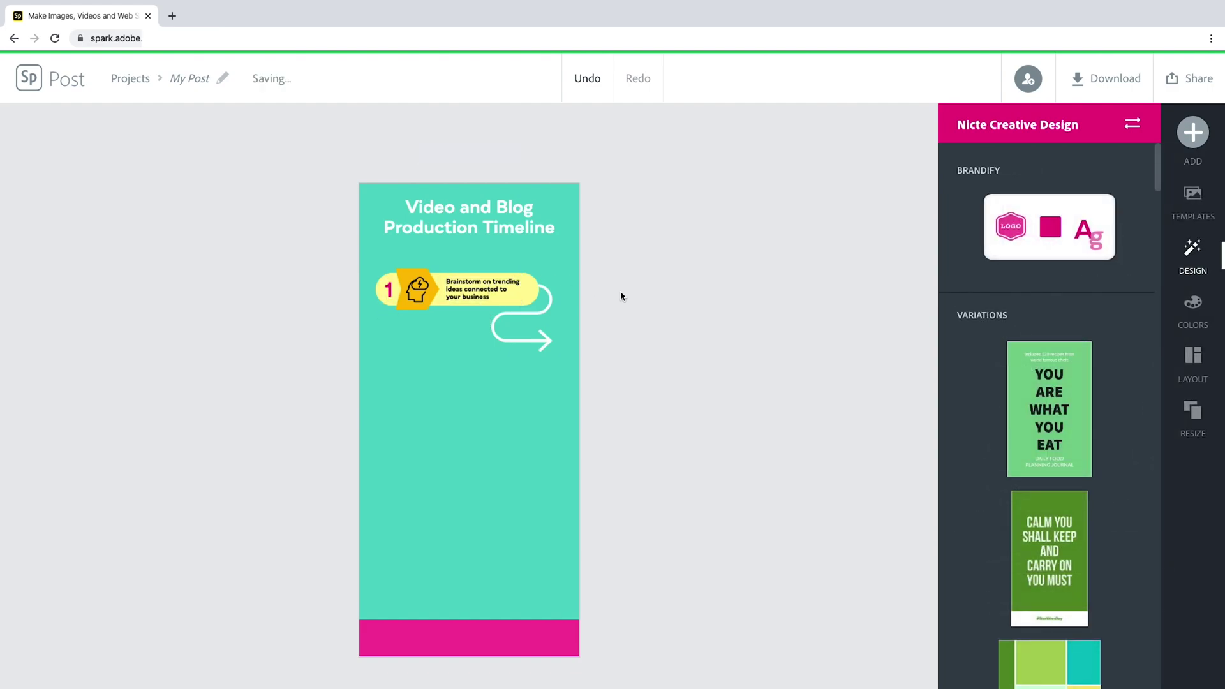
Duplicate the step 1 pill group with its arrow and place the copy below.
{"action": "left_click", "coordinate": [387, 294]}
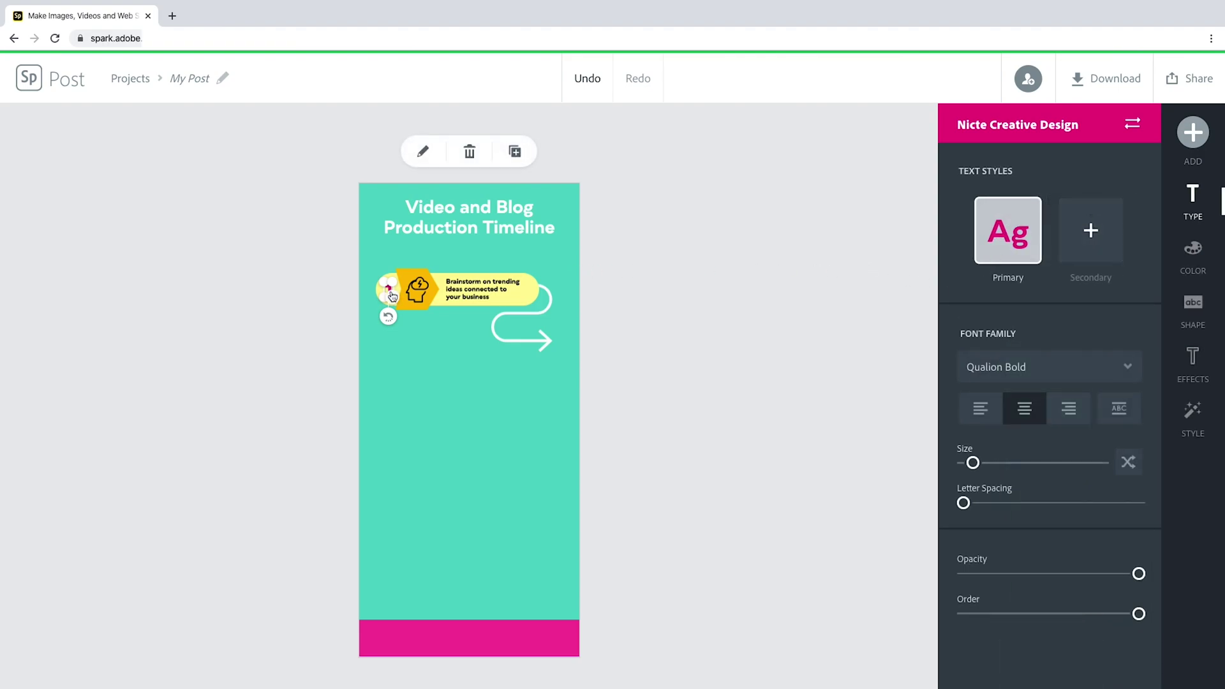
{"action": "left_click", "coordinate": [425, 299]}
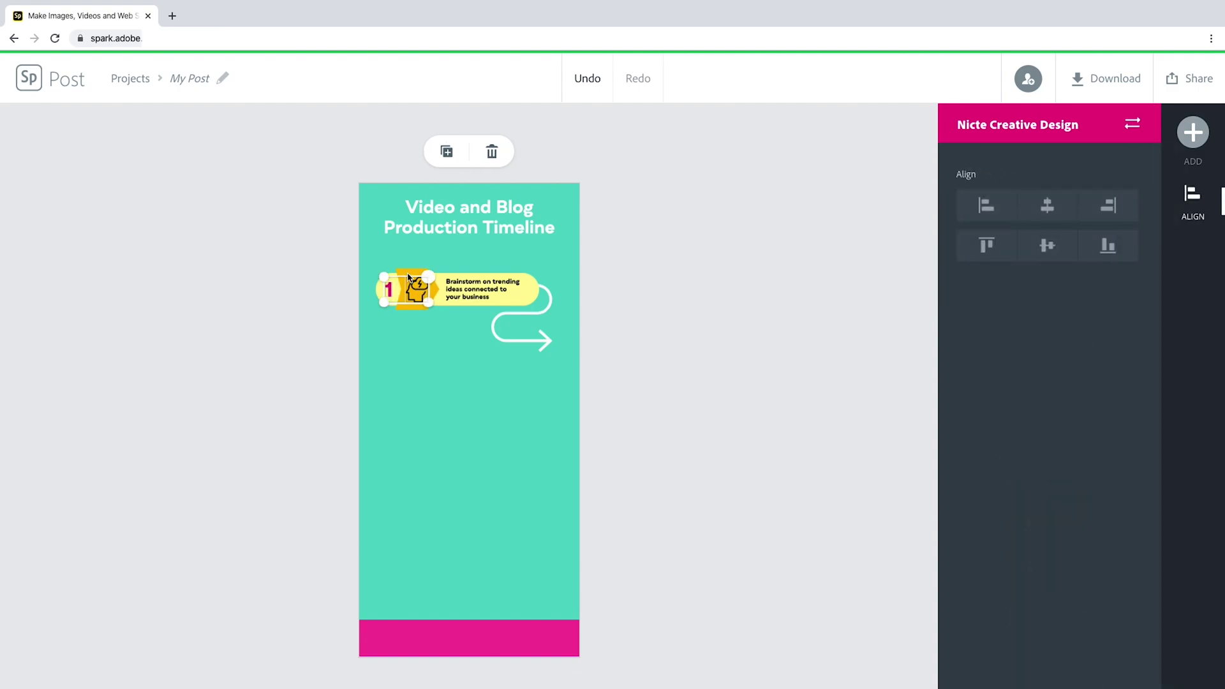
{"action": "left_click", "coordinate": [535, 292]}
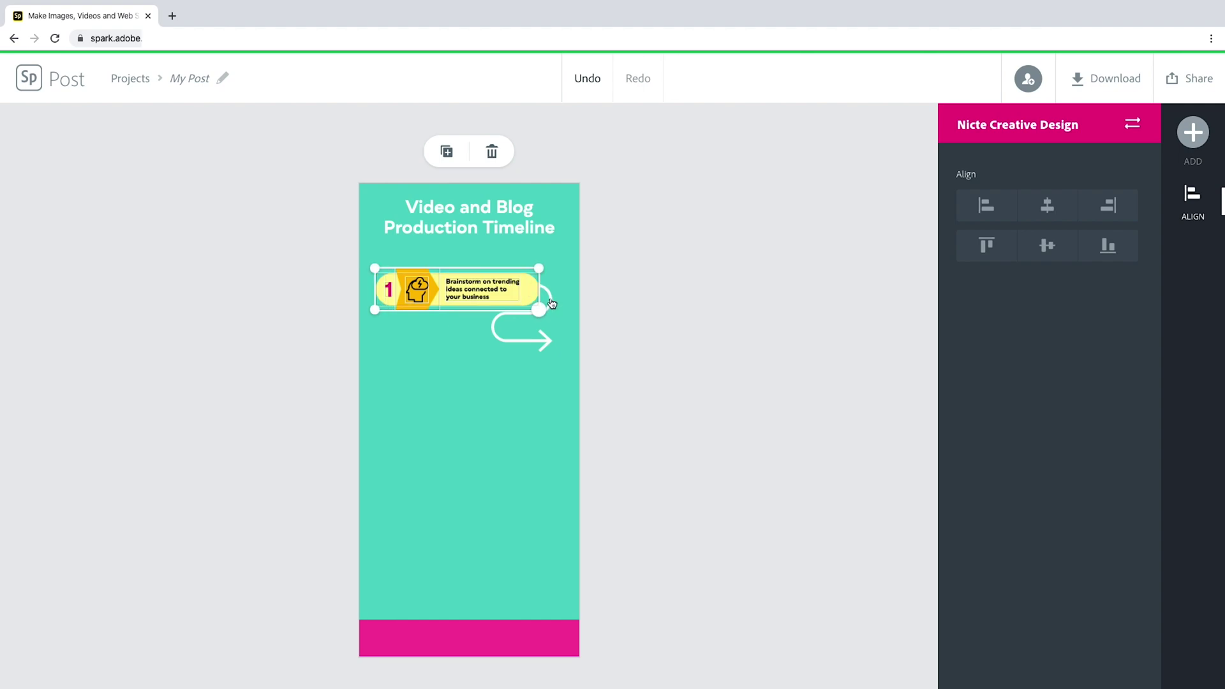
{"action": "left_click", "coordinate": [549, 349], "text": "shift"}
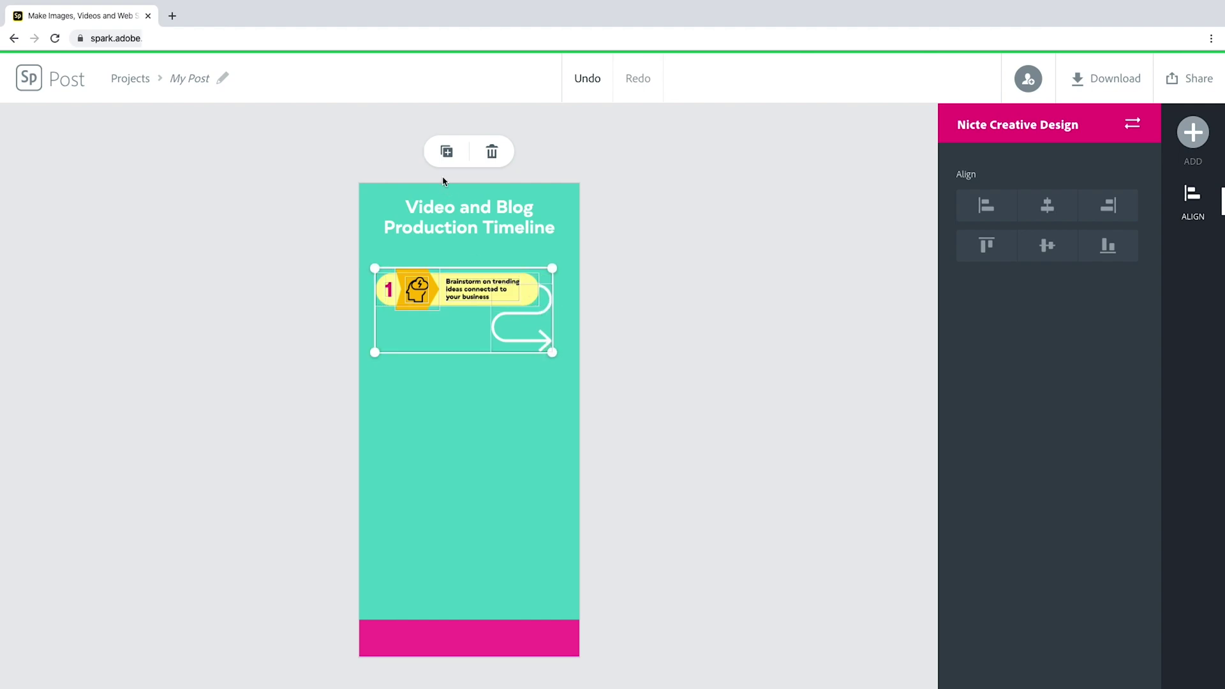
{"action": "left_click", "coordinate": [448, 154]}
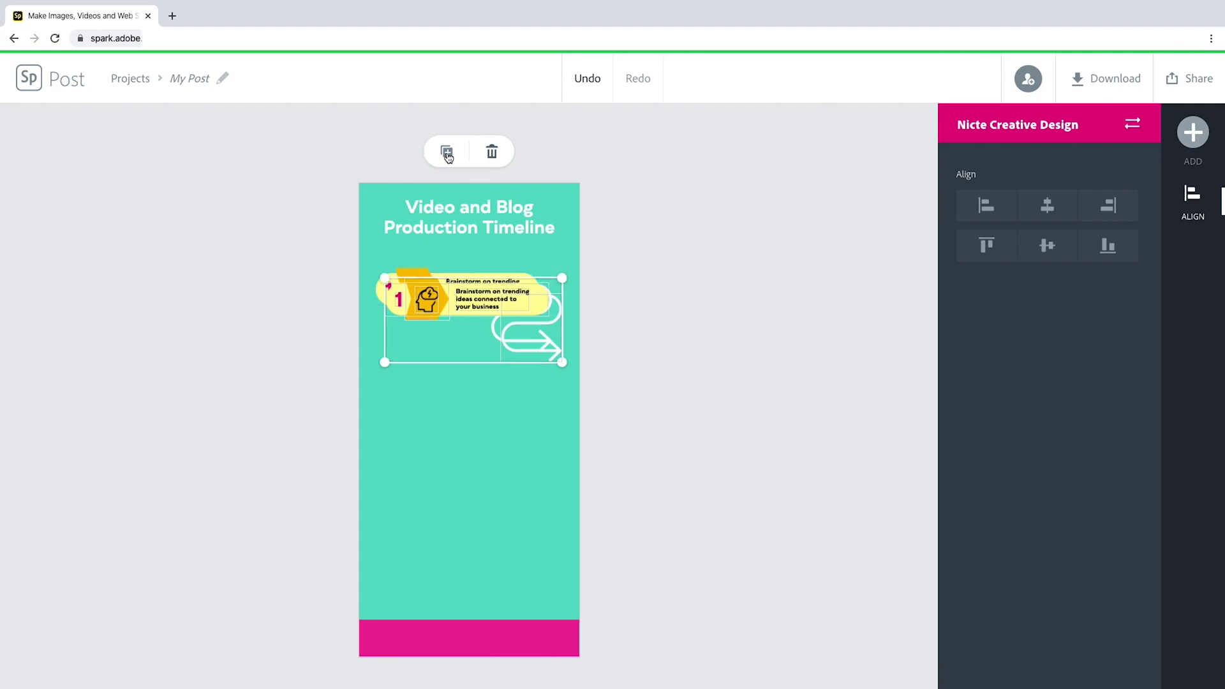
{"action": "key", "text": "Down"}
{"action": "key", "text": "Down"}
{"action": "key", "text": "Down"}
{"action": "key", "text": "Down"}
{"action": "key", "text": "Down"}
{"action": "key", "text": "Down"}
{"action": "key", "text": "Down"}
{"action": "key", "text": "Down"}
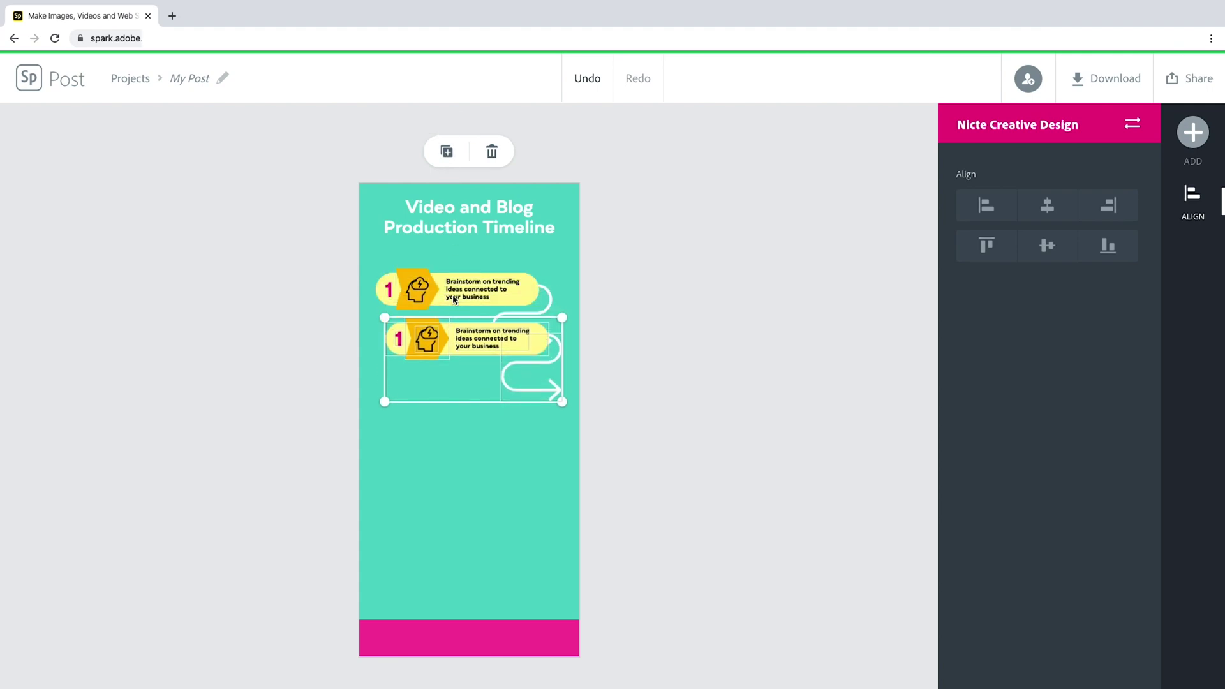
{"action": "key", "text": "Left"}
{"action": "key", "text": "Left"}
{"action": "key", "text": "Down"}
{"action": "key", "text": "Down"}
{"action": "key", "text": "Down"}
{"action": "key", "text": "Down"}
{"action": "key", "text": "Down"}
{"action": "key", "text": "Down"}
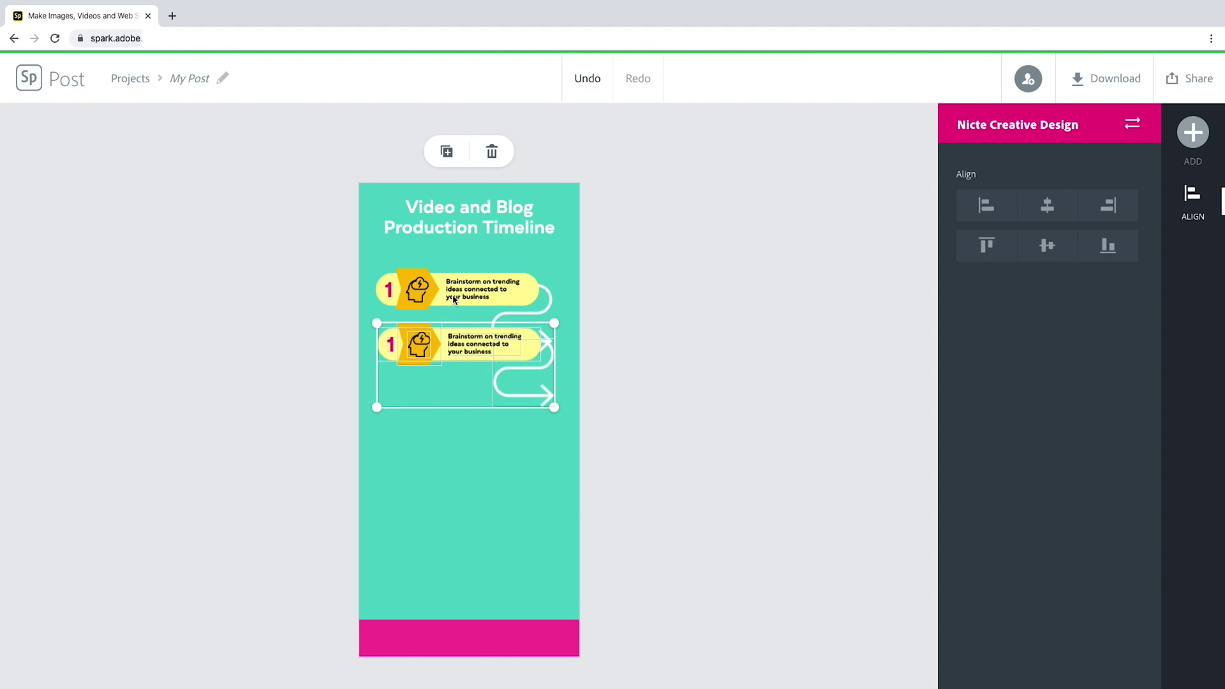
{"action": "key", "text": "Up"}
{"action": "key", "text": "Up"}
{"action": "key", "text": "Up"}
{"action": "key", "text": "Up"}
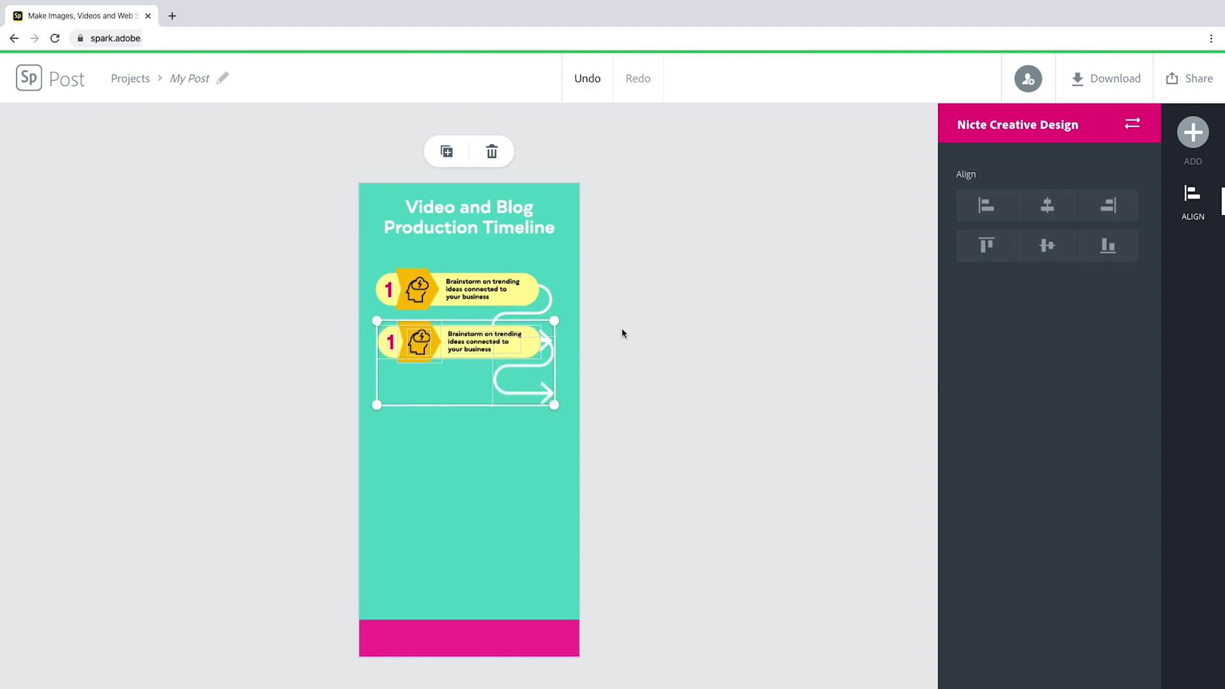
{"action": "left_click", "coordinate": [622, 333]}
Shift the duplicate's white connector arrow left and slightly down.
{"action": "left_click", "coordinate": [503, 396]}
{"action": "key", "text": "shift+Left"}
{"action": "key", "text": "shift+Left"}
{"action": "key", "text": "shift+Left"}
{"action": "key", "text": "shift+Left"}
{"action": "key", "text": "shift+Left"}
{"action": "key", "text": "shift+Left"}
{"action": "key", "text": "shift+Left"}
{"action": "key", "text": "shift+Left"}
{"action": "key", "text": "shift+Left"}
{"action": "key", "text": "shift+Left"}
{"action": "key", "text": "Left"}
{"action": "key", "text": "Left"}
{"action": "key", "text": "Left"}
{"action": "key", "text": "Left"}
{"action": "key", "text": "Left"}
{"action": "key", "text": "Left"}
{"action": "key", "text": "Left"}
{"action": "key", "text": "Left"}
{"action": "key", "text": "Down"}
{"action": "key", "text": "Down"}
{"action": "key", "text": "Down"}
Move the second row's hexagon, head icon and number 1 to the pill's right end.
{"action": "left_click", "coordinate": [637, 386]}
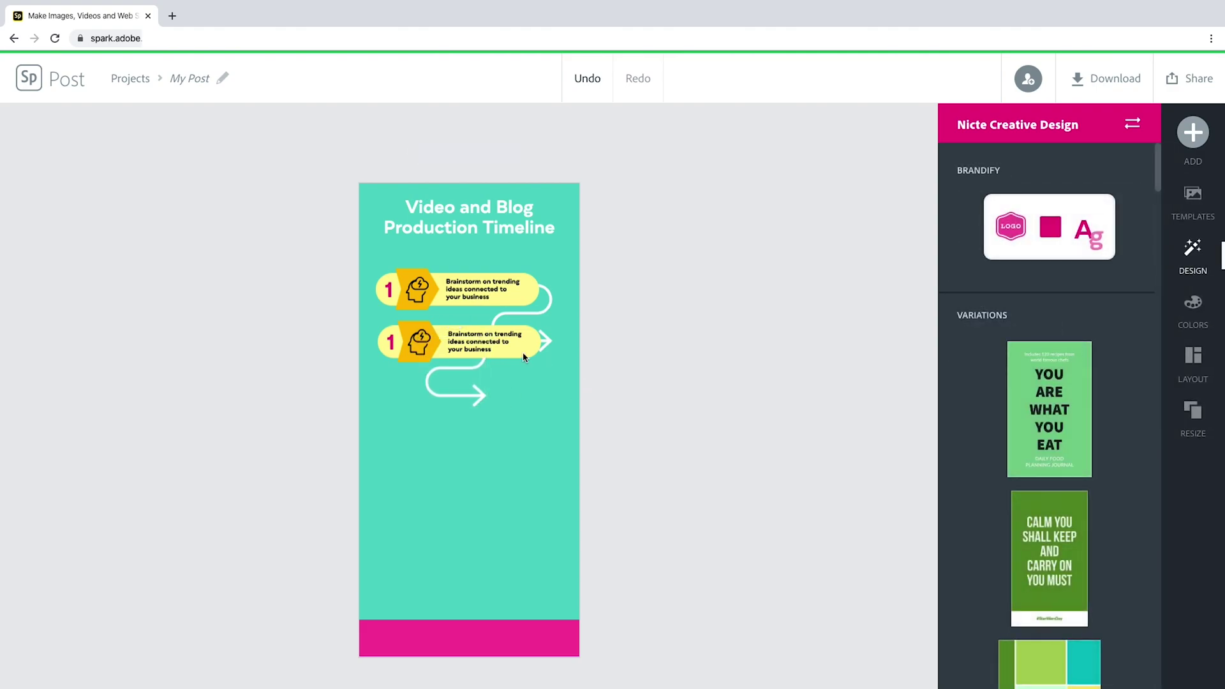
{"action": "left_click", "coordinate": [434, 337]}
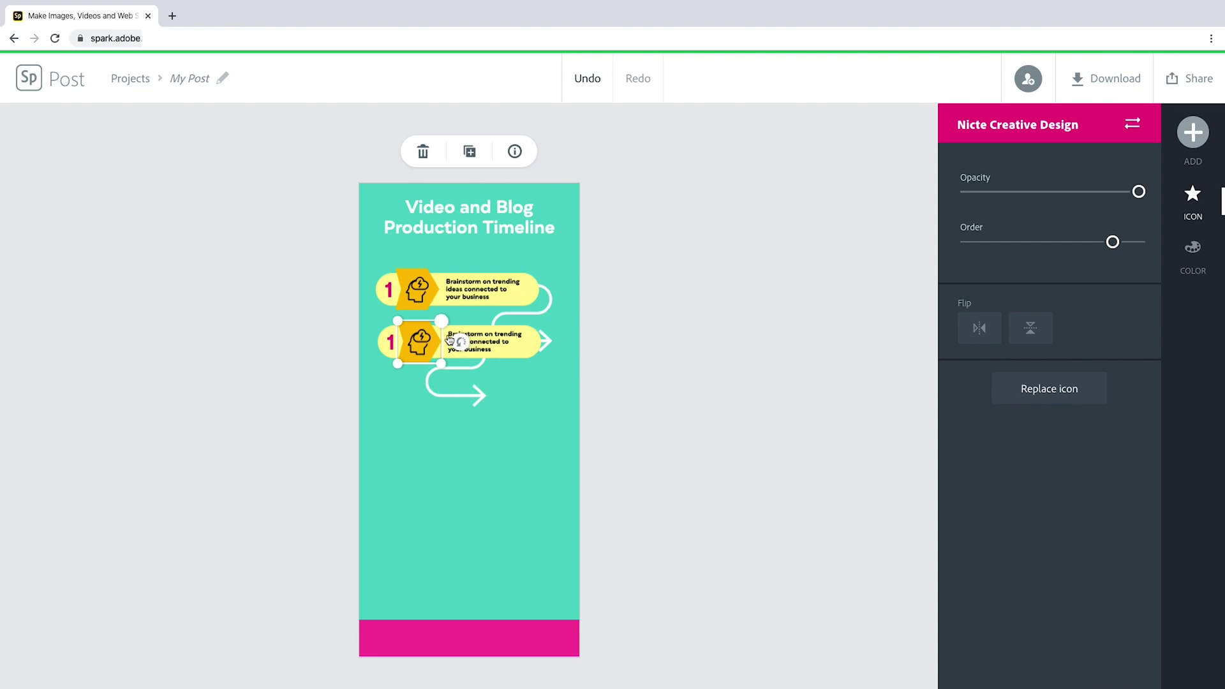
{"action": "left_click_drag", "start_coordinate": [462, 344], "coordinate": [348, 332]}
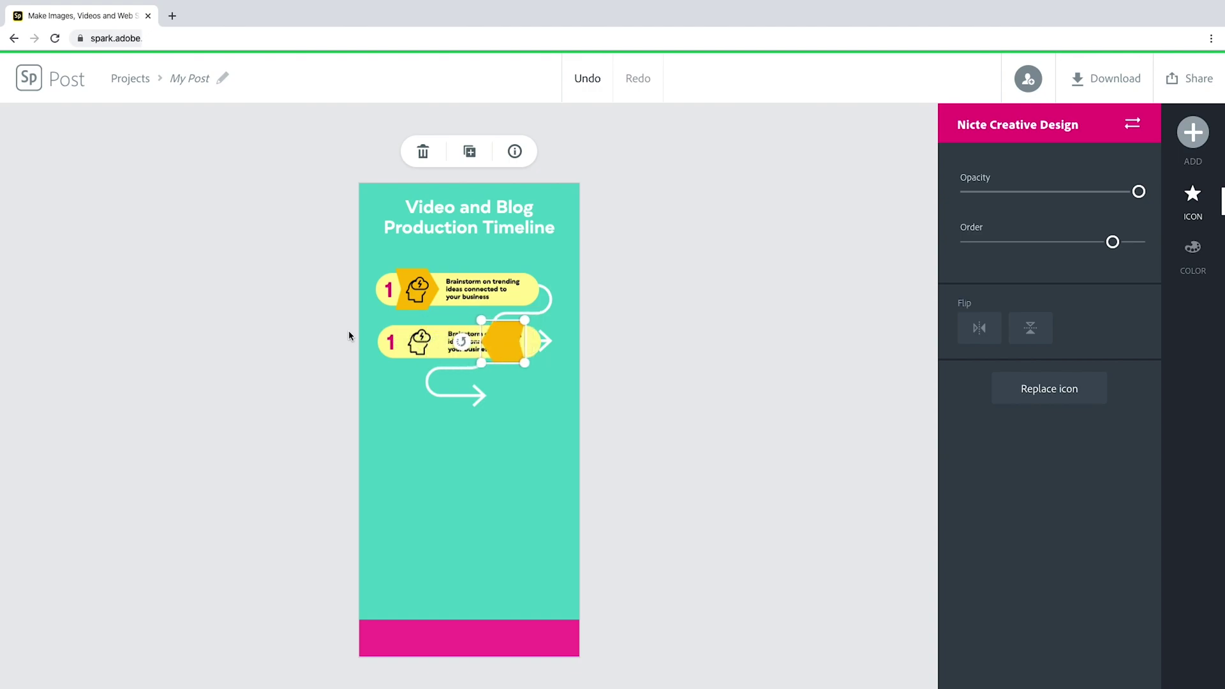
{"action": "left_click", "coordinate": [643, 354]}
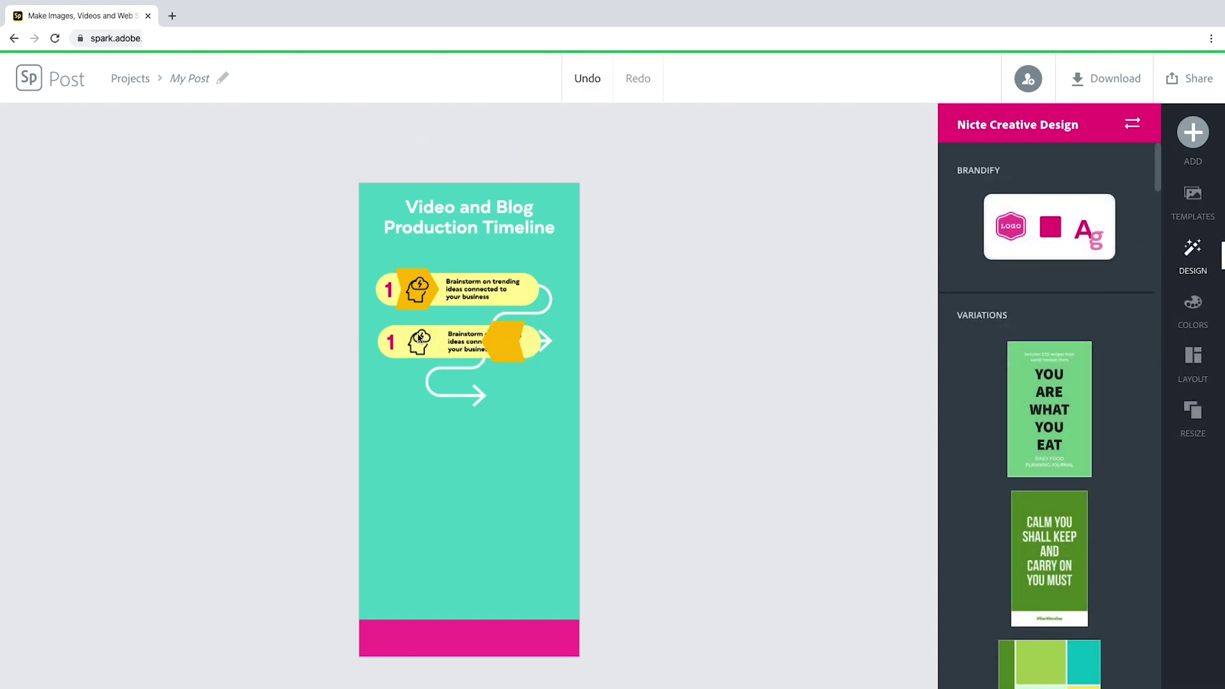
{"action": "left_click", "coordinate": [428, 347]}
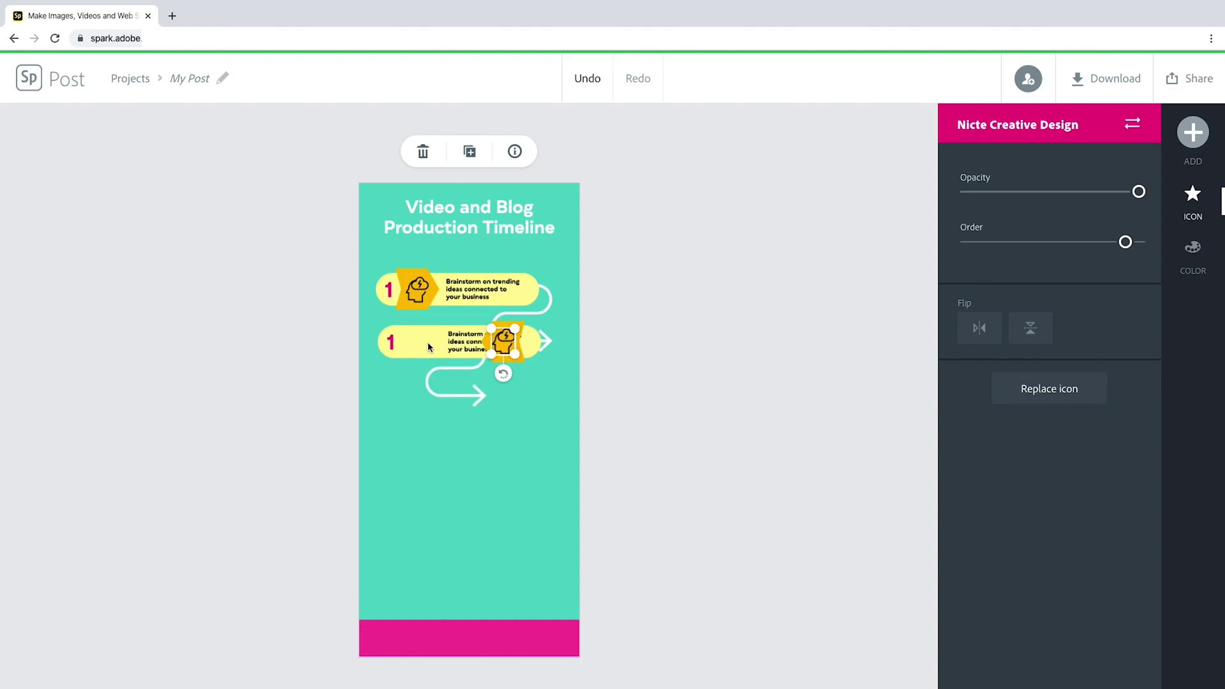
{"action": "left_click", "coordinate": [671, 342]}
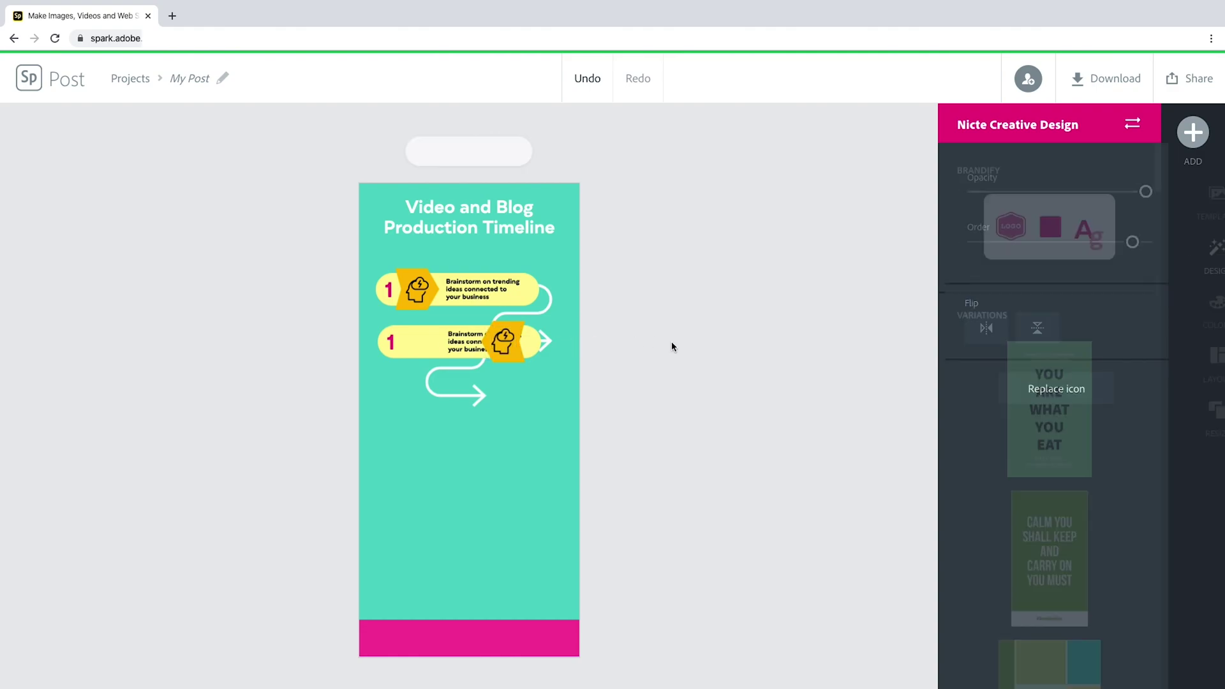
{"action": "left_click", "coordinate": [394, 351]}
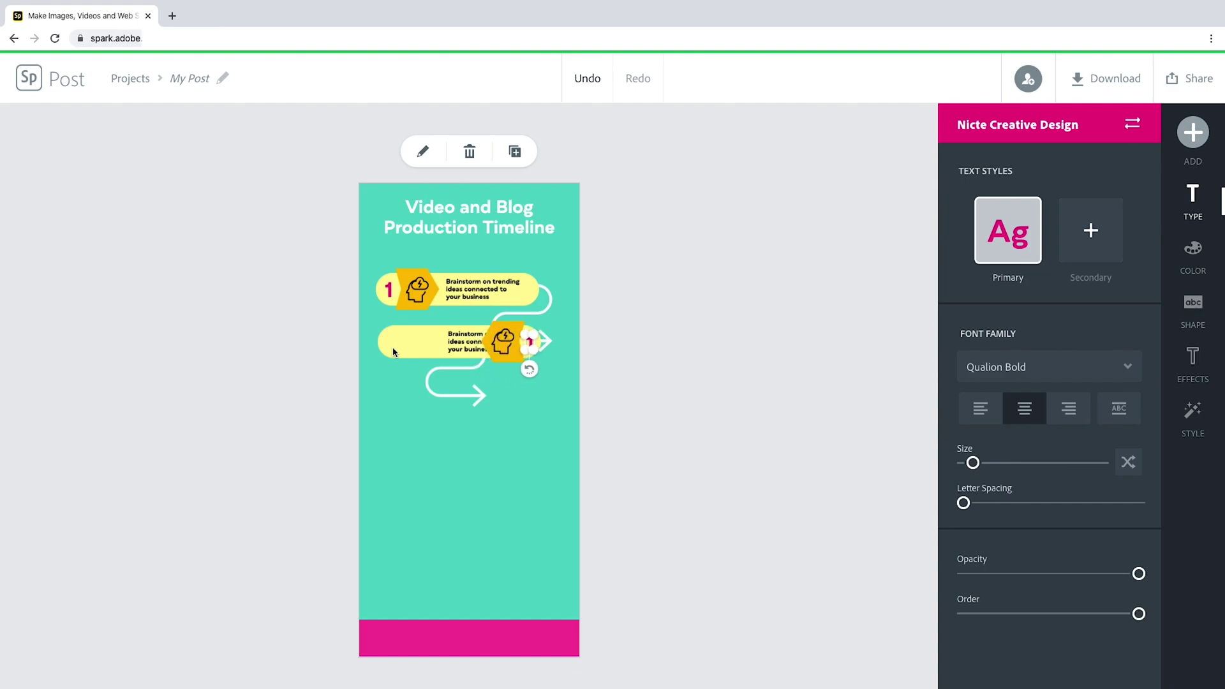
{"action": "left_click", "coordinate": [619, 352]}
Move the second step's text to the left and nudge its connector arrow left.
{"action": "left_click", "coordinate": [446, 345]}
{"action": "left_click", "coordinate": [446, 345]}
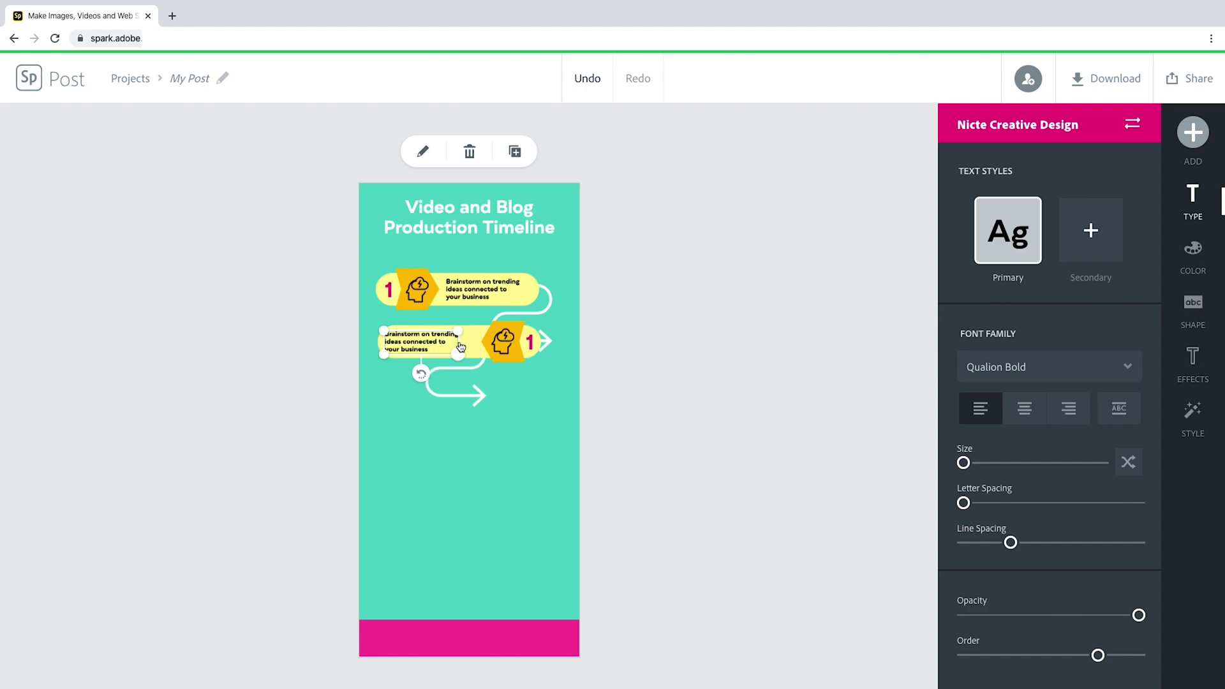
{"action": "left_click", "coordinate": [688, 317]}
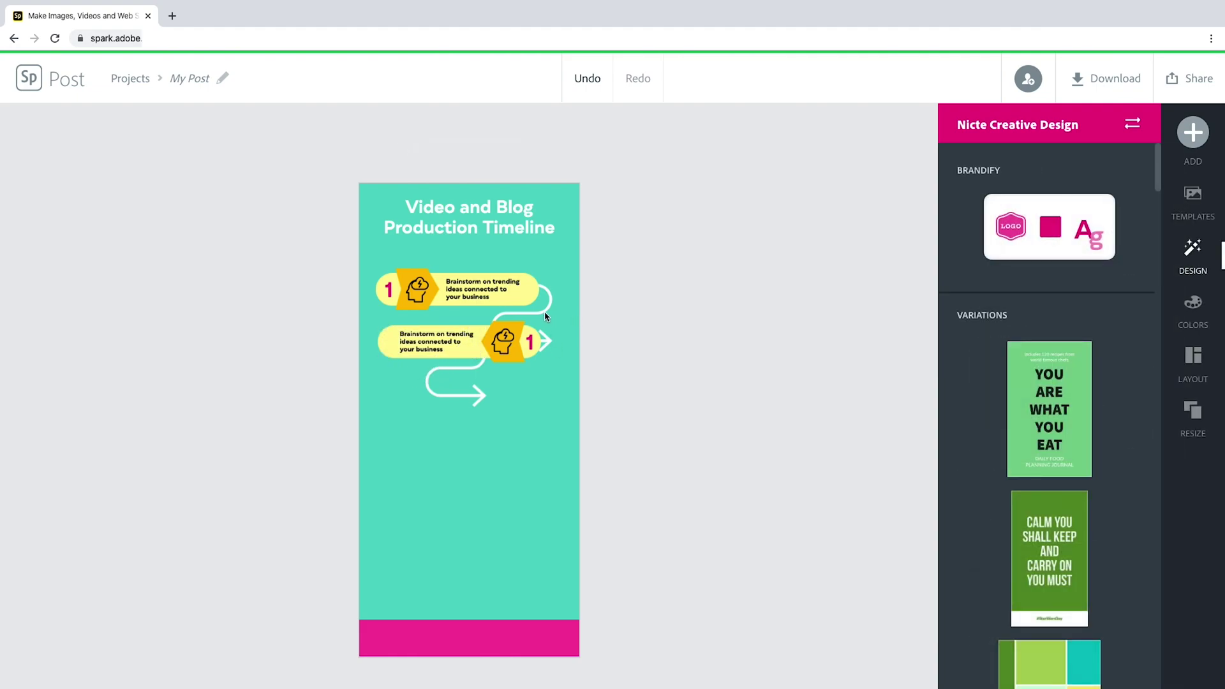
{"action": "left_click", "coordinate": [545, 312]}
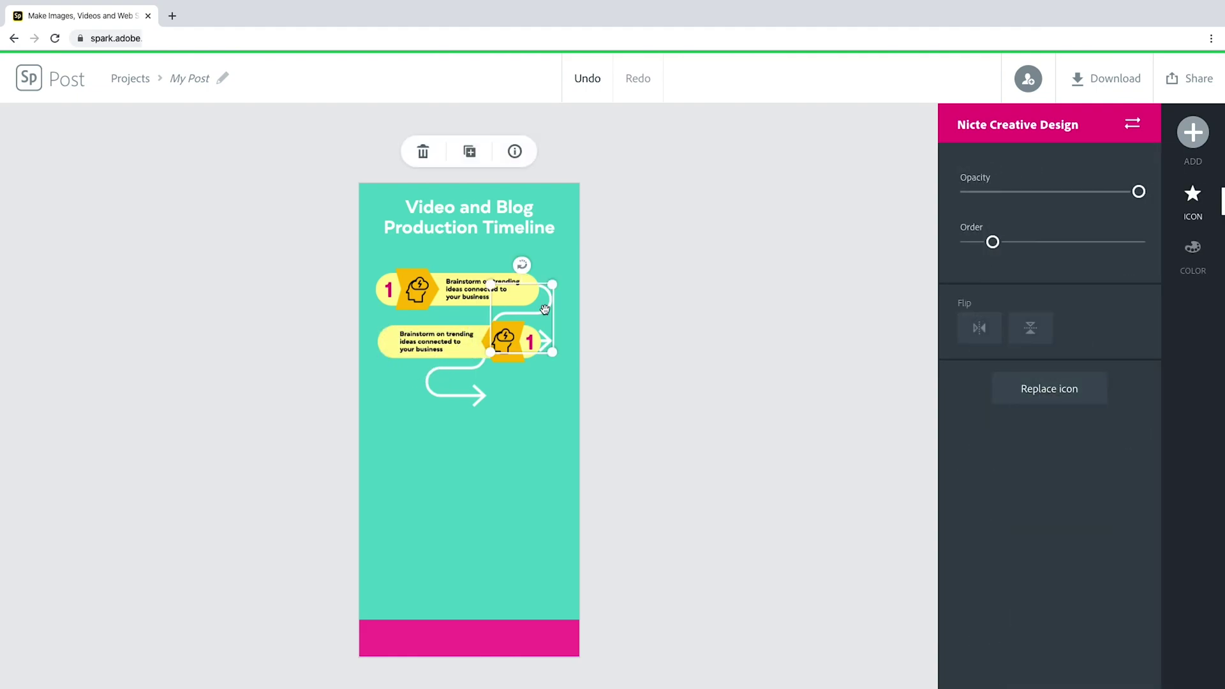
{"action": "key", "text": "Left"}
{"action": "key", "text": "Left"}
{"action": "key", "text": "Left"}
{"action": "key", "text": "Left"}
{"action": "key", "text": "Left"}
{"action": "key", "text": "Left"}
{"action": "key", "text": "Left"}
{"action": "key", "text": "Left"}
{"action": "key", "text": "Left"}
{"action": "key", "text": "Left"}
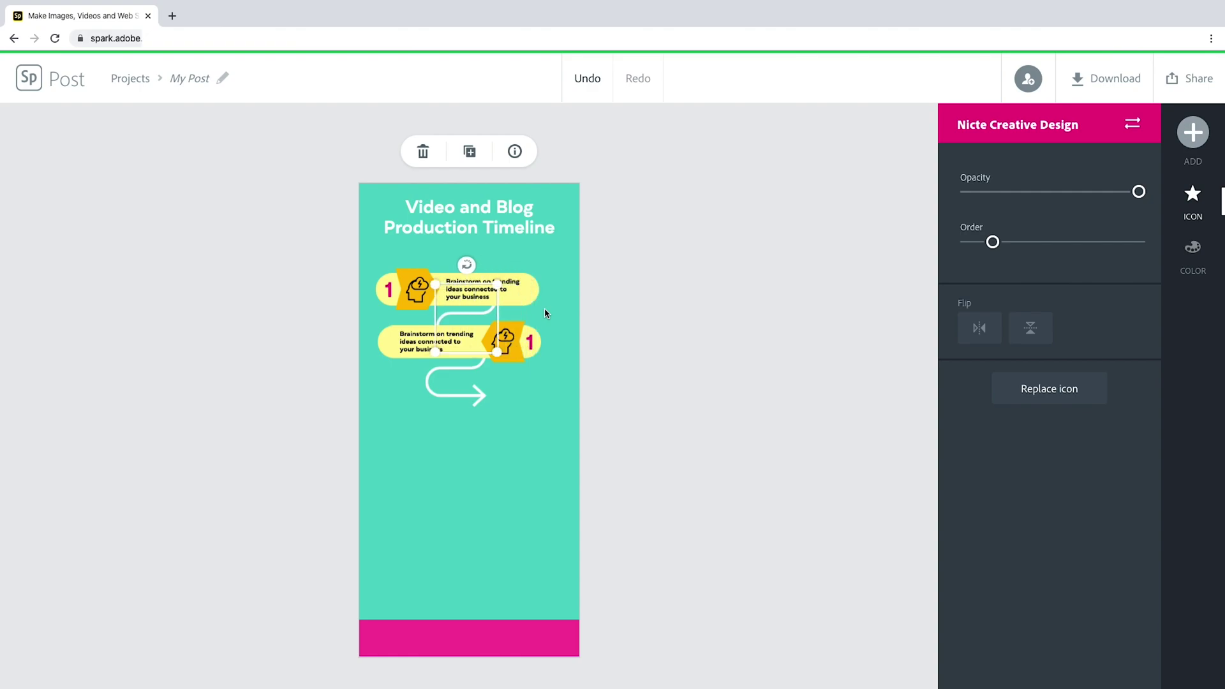
{"action": "key", "text": "Down"}
{"action": "key", "text": "Down"}
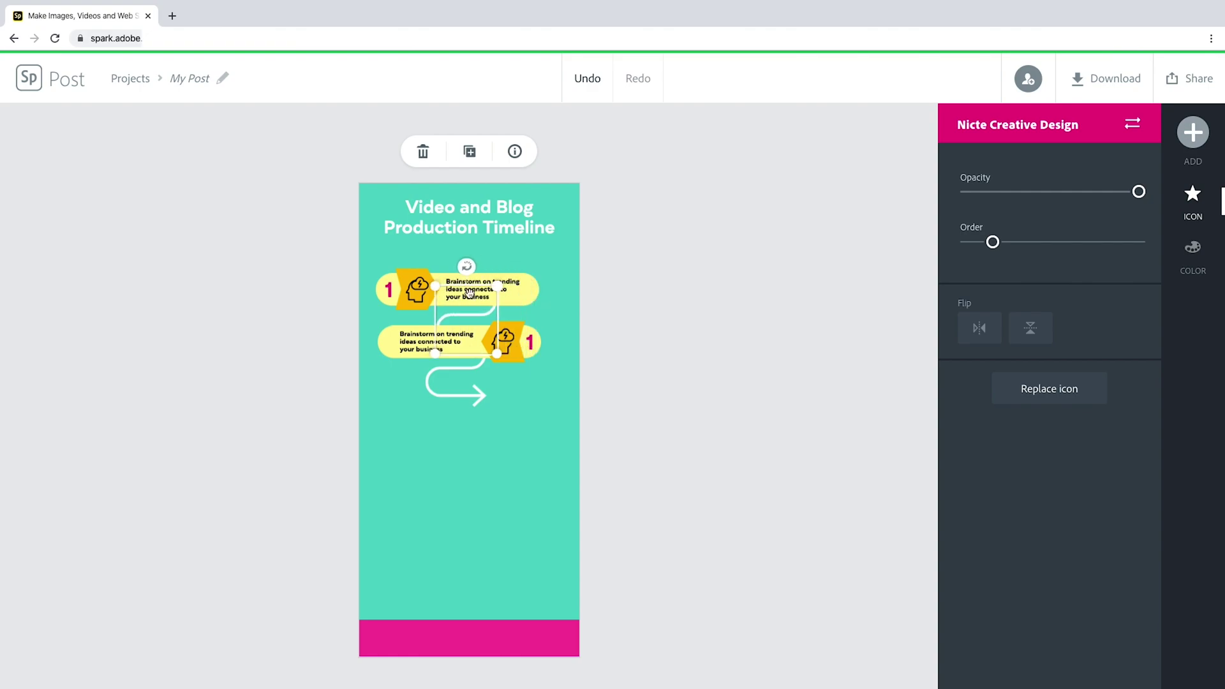
{"action": "left_click", "coordinate": [702, 386]}
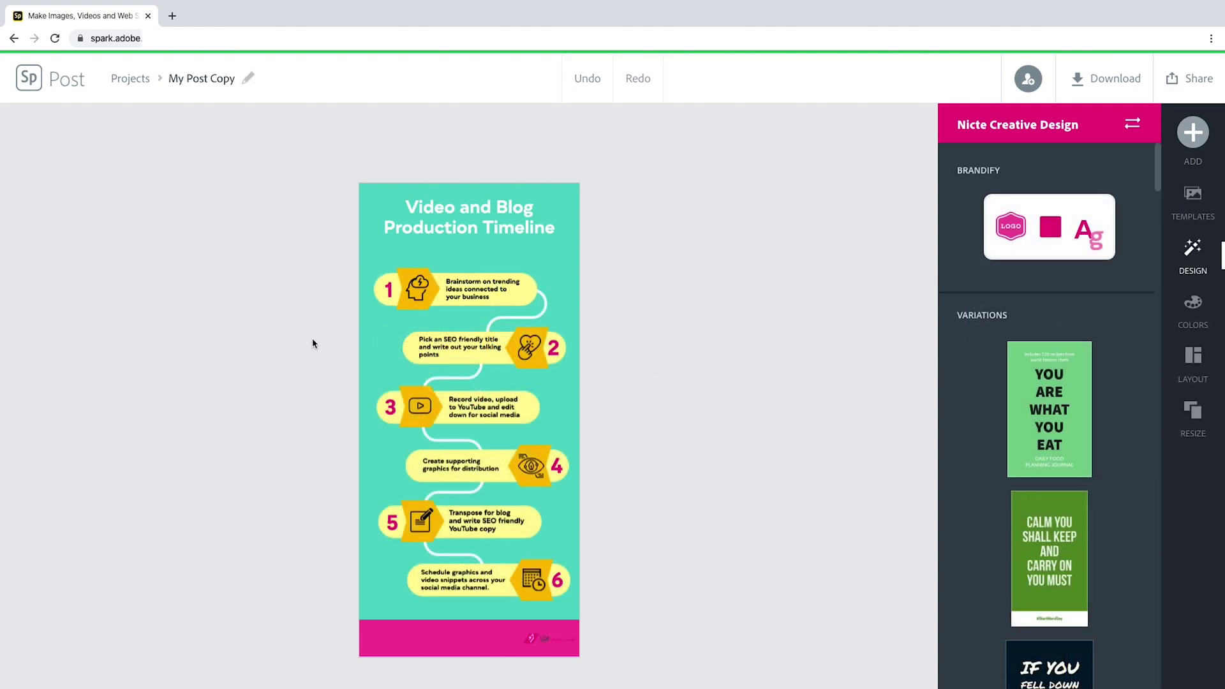
Inspect the step 2 description text and icon in My Post Copy.
{"action": "left_click", "coordinate": [437, 347]}
{"action": "left_click", "coordinate": [533, 346]}
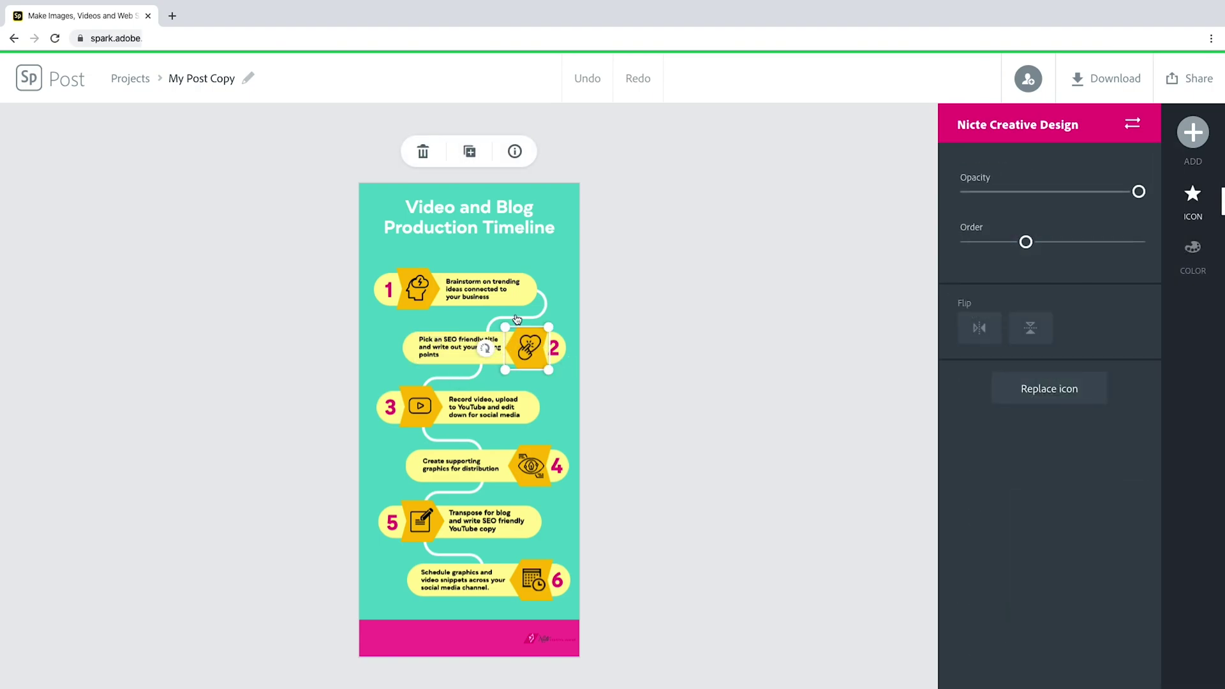
Search icons for 'texture' and add a dotted halftone pattern to the design.
{"action": "left_click", "coordinate": [667, 566]}
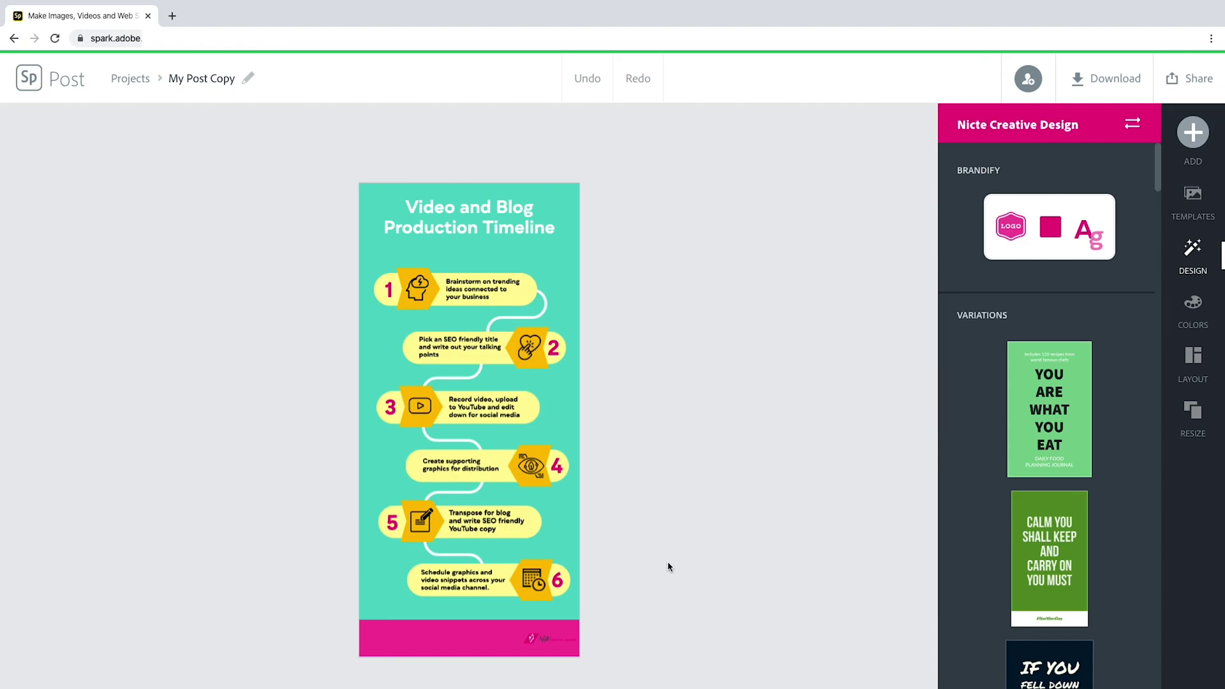
{"action": "left_click", "coordinate": [1193, 132]}
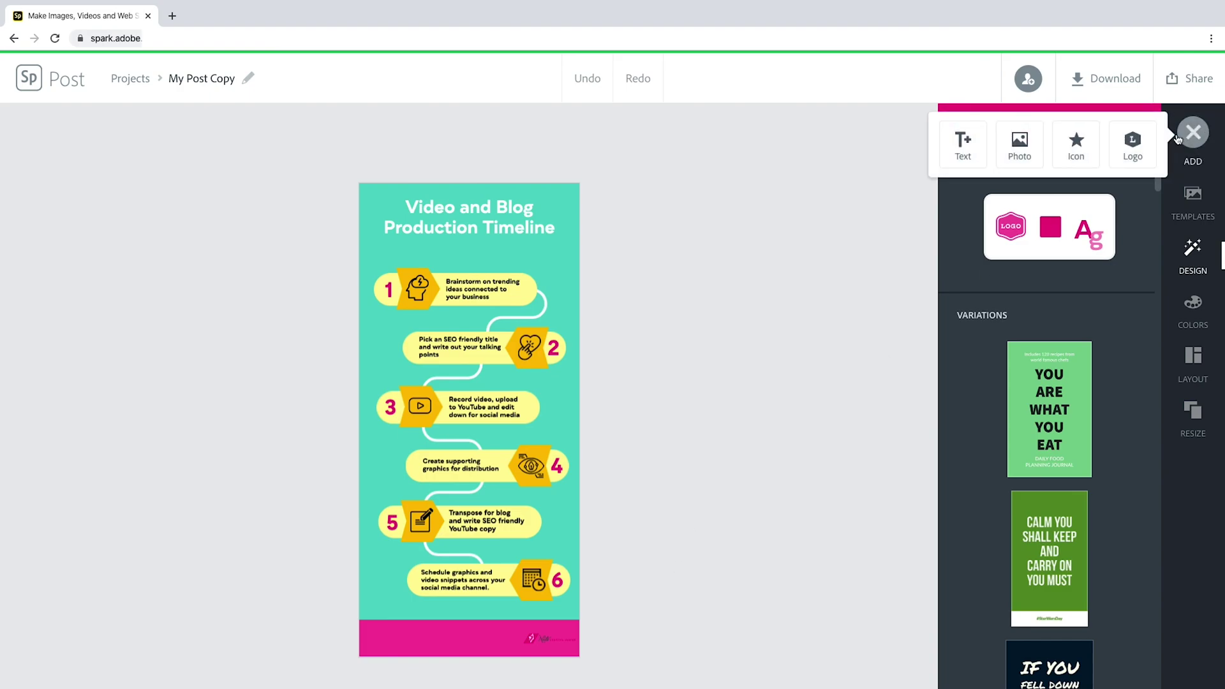
{"action": "left_click", "coordinate": [1076, 145]}
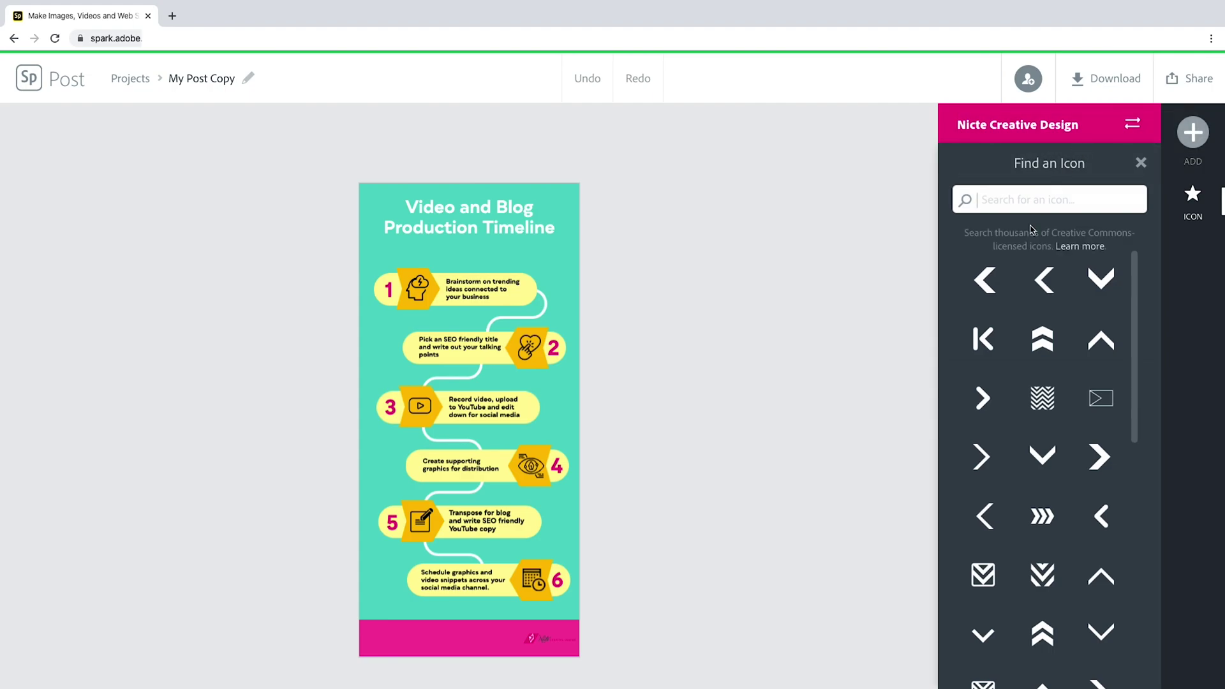
{"action": "type", "text": "texture"}
{"action": "key", "text": "Return"}
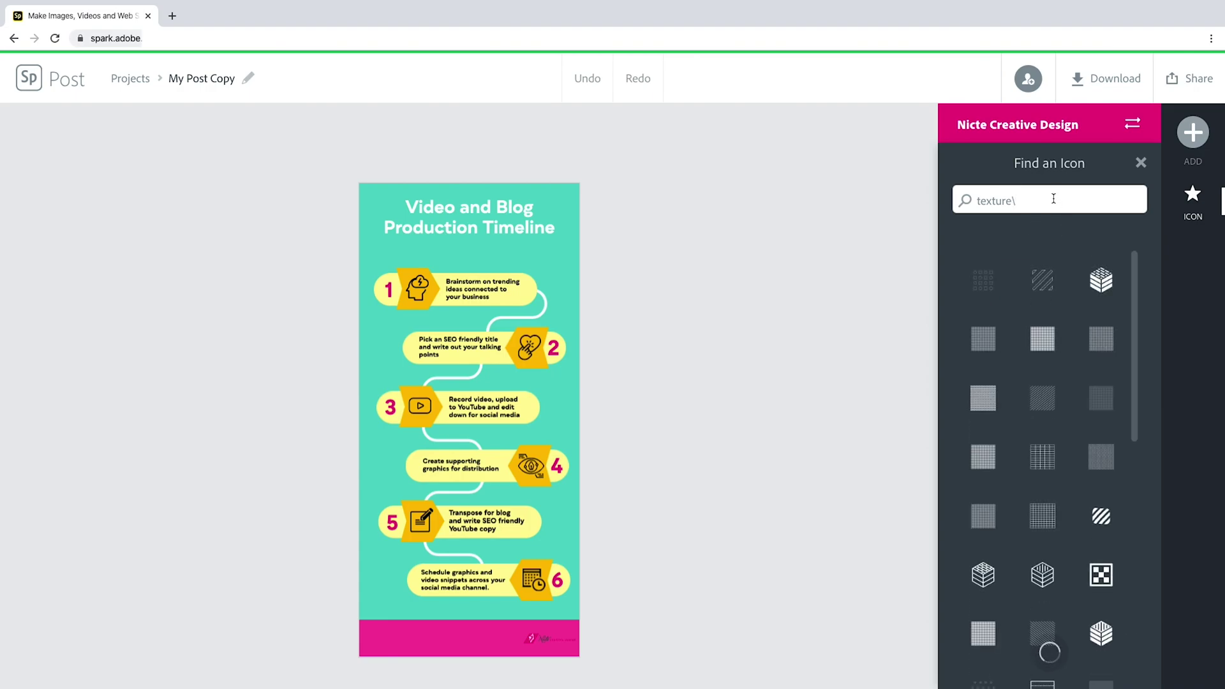
{"action": "scroll", "coordinate": [1057, 511], "scroll_direction": "down", "scroll_amount": 2}
{"action": "scroll", "coordinate": [1057, 511], "scroll_direction": "down", "scroll_amount": 5}
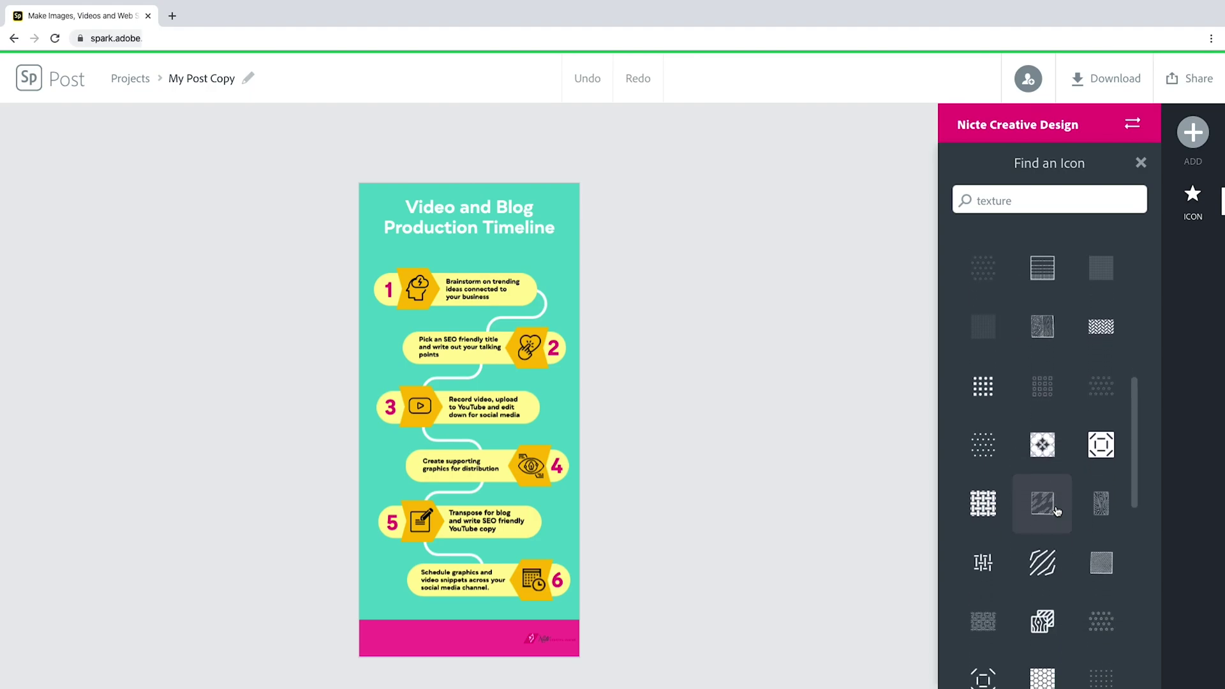
{"action": "scroll", "coordinate": [1057, 511], "scroll_direction": "down", "scroll_amount": 3}
{"action": "left_click", "coordinate": [1046, 507]}
Enlarge and center the texture, lowering its layer order to 5 behind the timeline.
{"action": "left_click_drag", "start_coordinate": [516, 337], "coordinate": [705, 536]}
{"action": "left_click_drag", "start_coordinate": [511, 424], "coordinate": [432, 517]}
{"action": "left_click_drag", "start_coordinate": [1139, 242], "coordinate": [973, 253]}
{"action": "left_click", "coordinate": [858, 303]}
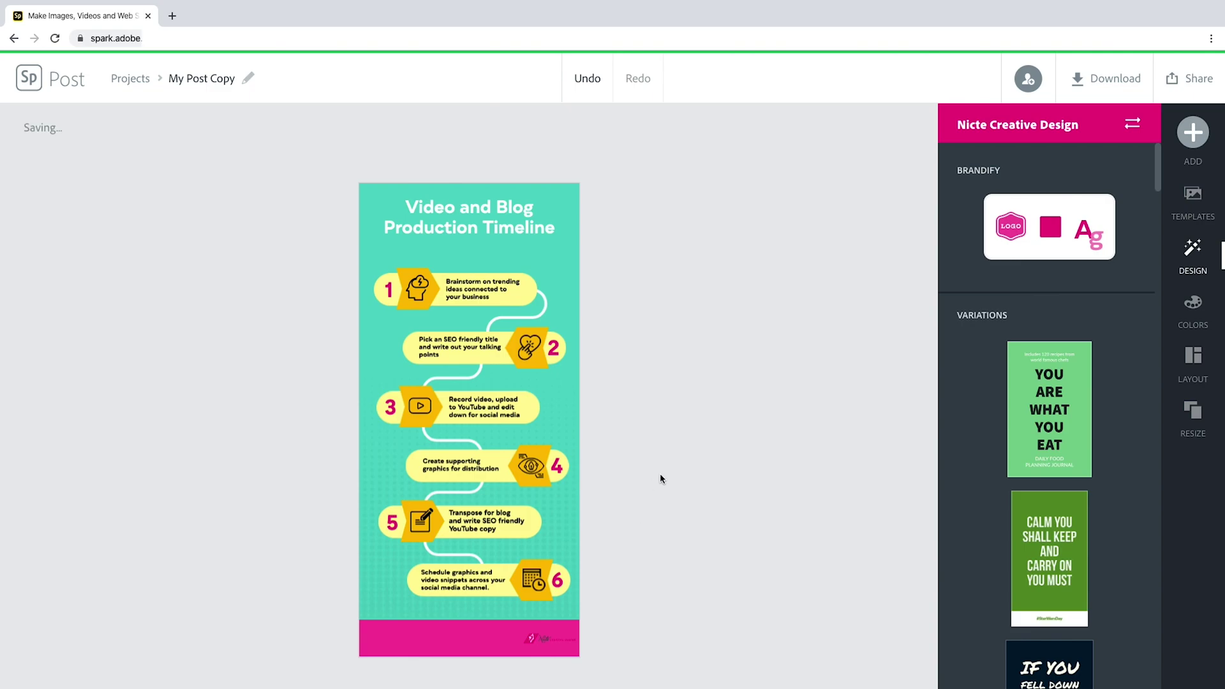
Search icons for 'circle' and add a pink circle to the design.
{"action": "left_click", "coordinate": [1193, 133]}
{"action": "left_click", "coordinate": [1088, 147]}
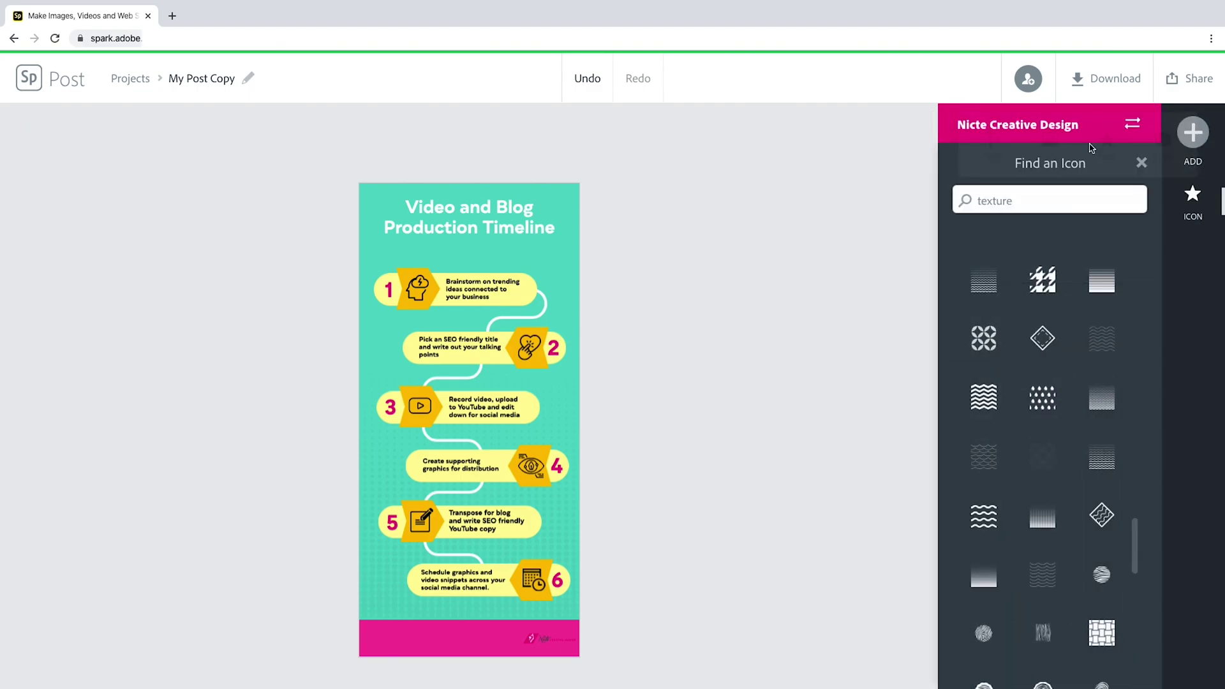
{"action": "key", "text": "BackSpace"}
{"action": "key", "text": "BackSpace"}
{"action": "key", "text": "BackSpace"}
{"action": "key", "text": "BackSpace"}
{"action": "key", "text": "BackSpace"}
{"action": "key", "text": "BackSpace"}
{"action": "type", "text": "circle"}
{"action": "left_click", "coordinate": [995, 248]}
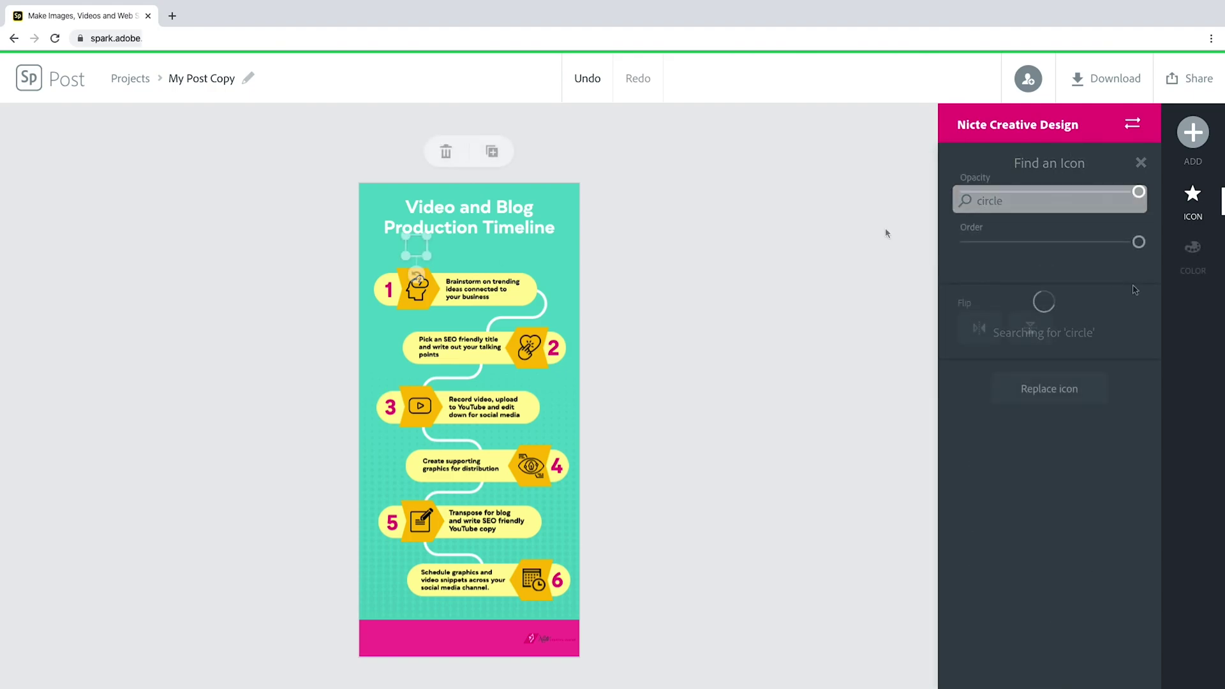
{"action": "left_click", "coordinate": [1192, 252]}
{"action": "left_click", "coordinate": [1049, 299]}
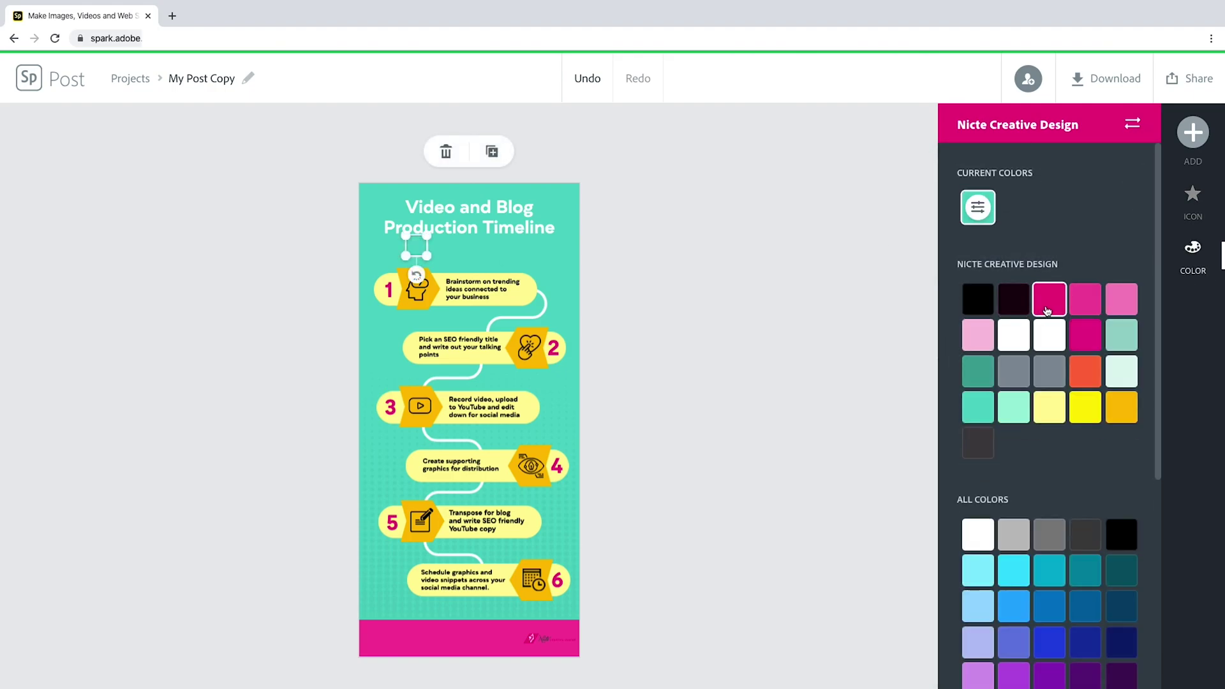
{"action": "left_click", "coordinate": [599, 302]}
Position the pink dot just below step 1.
{"action": "left_click", "coordinate": [418, 254]}
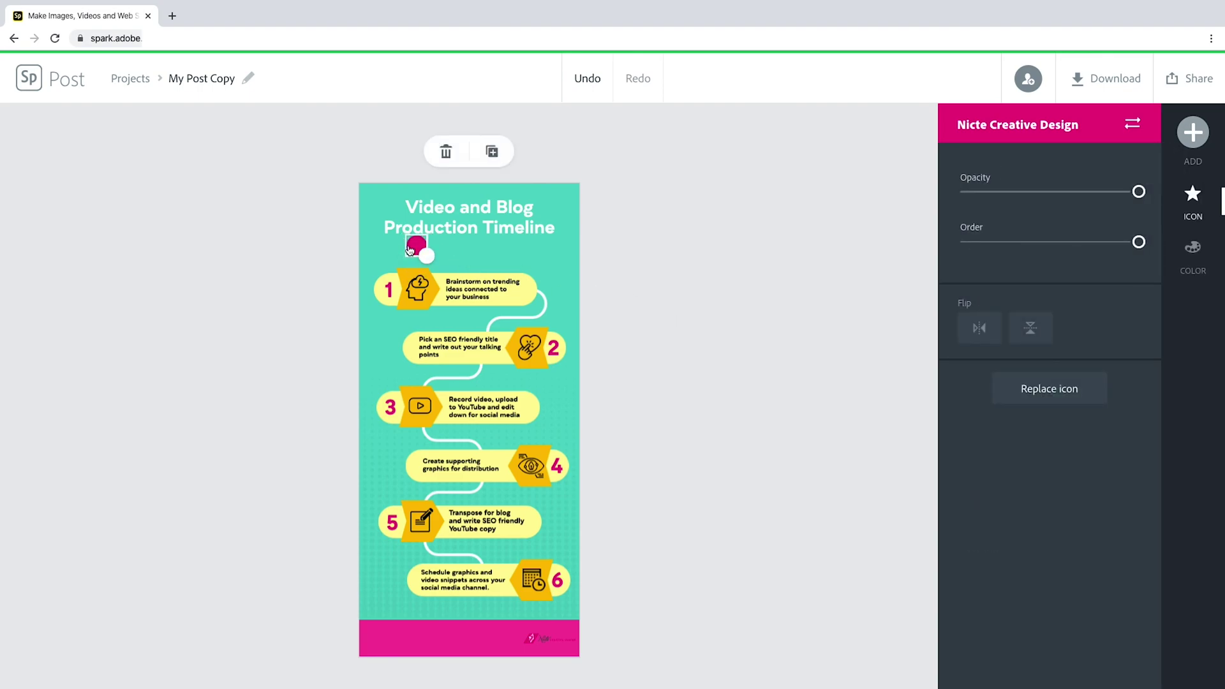
{"action": "key", "text": "Right"}
{"action": "key", "text": "Right"}
{"action": "key", "text": "Right"}
{"action": "key", "text": "Right"}
{"action": "key", "text": "Right"}
{"action": "key", "text": "Right"}
{"action": "key", "text": "Right"}
{"action": "key", "text": "Right"}
{"action": "key", "text": "Right"}
{"action": "key", "text": "Right"}
{"action": "key", "text": "Right"}
{"action": "key", "text": "Right"}
{"action": "key", "text": "Right"}
{"action": "key", "text": "Down"}
{"action": "key", "text": "Down"}
{"action": "key", "text": "Down"}
{"action": "key", "text": "Down"}
{"action": "key", "text": "Down"}
{"action": "key", "text": "Down"}
{"action": "key", "text": "Down"}
{"action": "key", "text": "Down"}
{"action": "key", "text": "Down"}
{"action": "key", "text": "Down"}
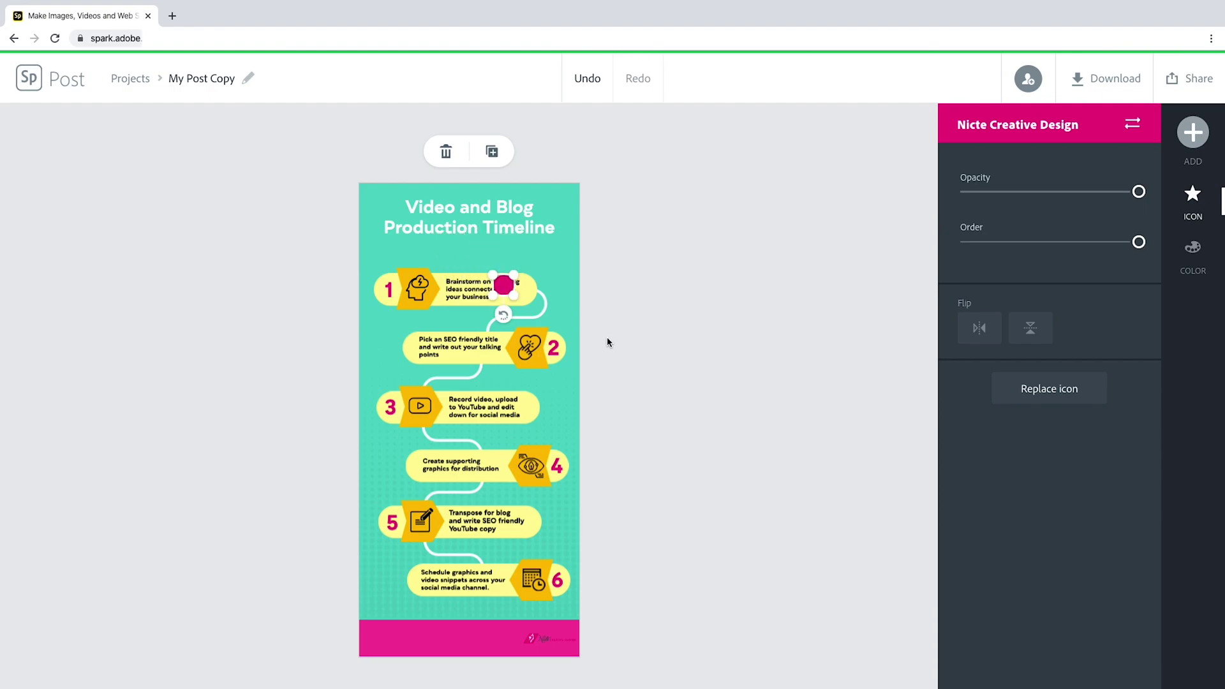
{"action": "key", "text": "Up"}
{"action": "key", "text": "Up"}
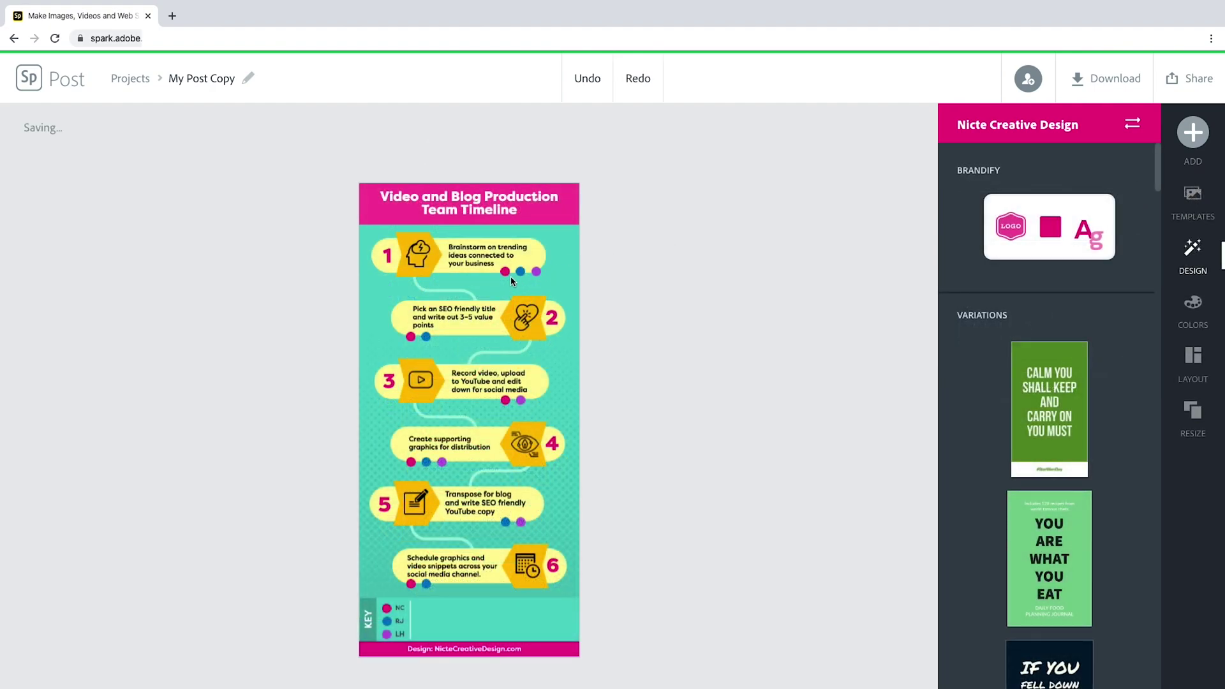
{"action": "left_click", "coordinate": [508, 273]}
{"action": "left_click", "coordinate": [535, 273]}
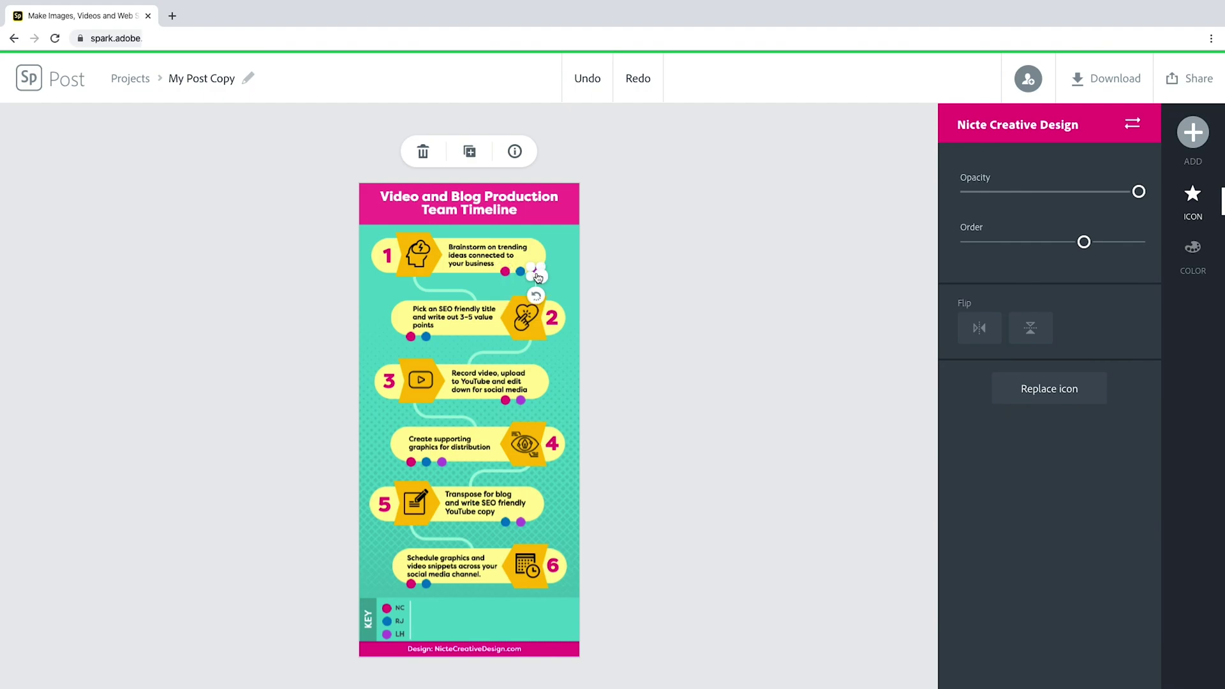
{"action": "key", "text": "ctrl+z"}
{"action": "left_click", "coordinate": [629, 298]}
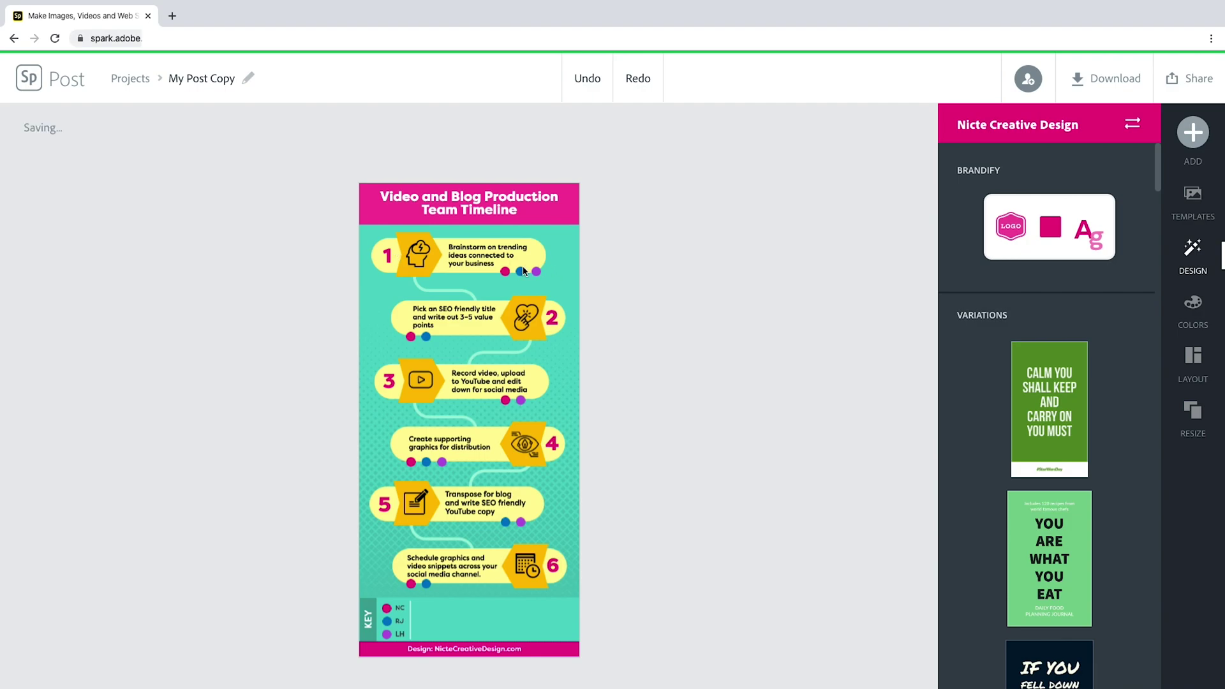
{"action": "left_click", "coordinate": [421, 338]}
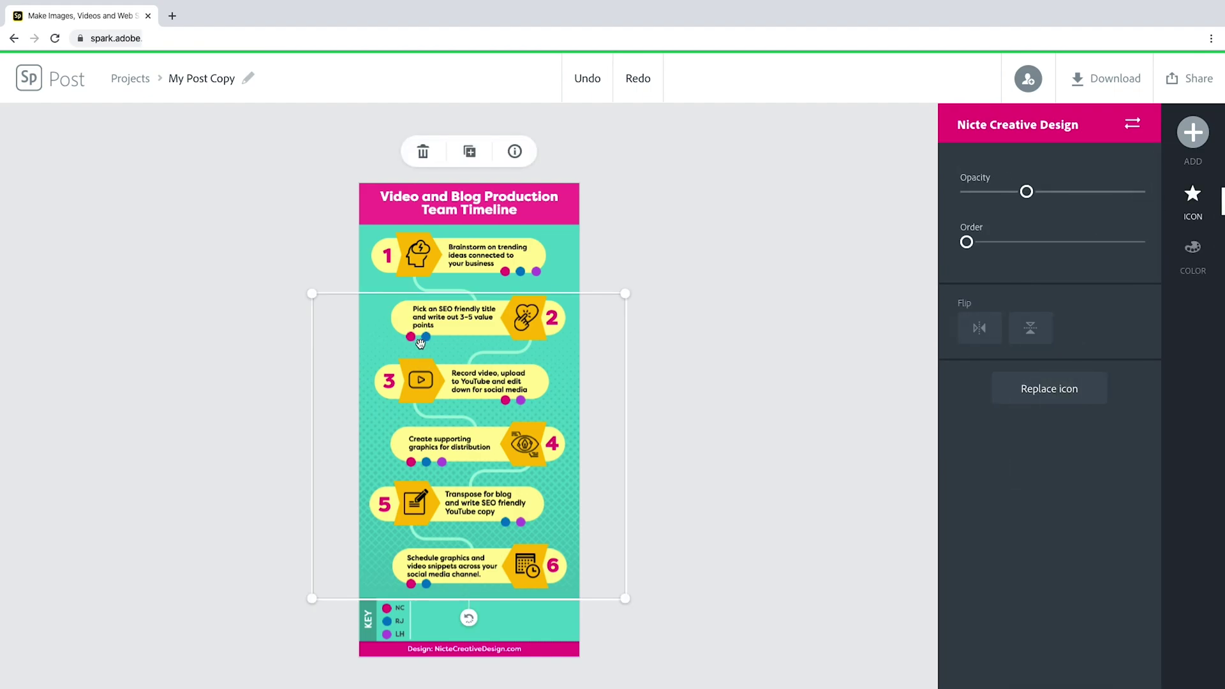
{"action": "left_click", "coordinate": [649, 274]}
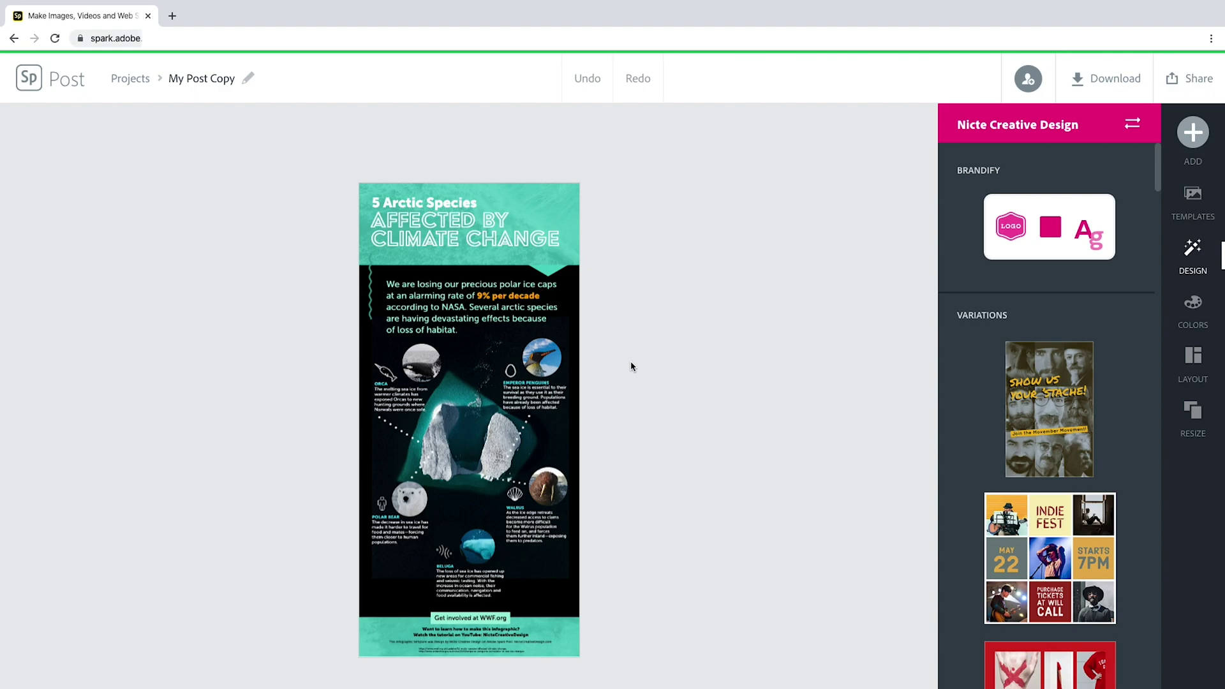
Select the emperor penguin circle photo to inspect it, then deselect it.
{"action": "left_click", "coordinate": [552, 358]}
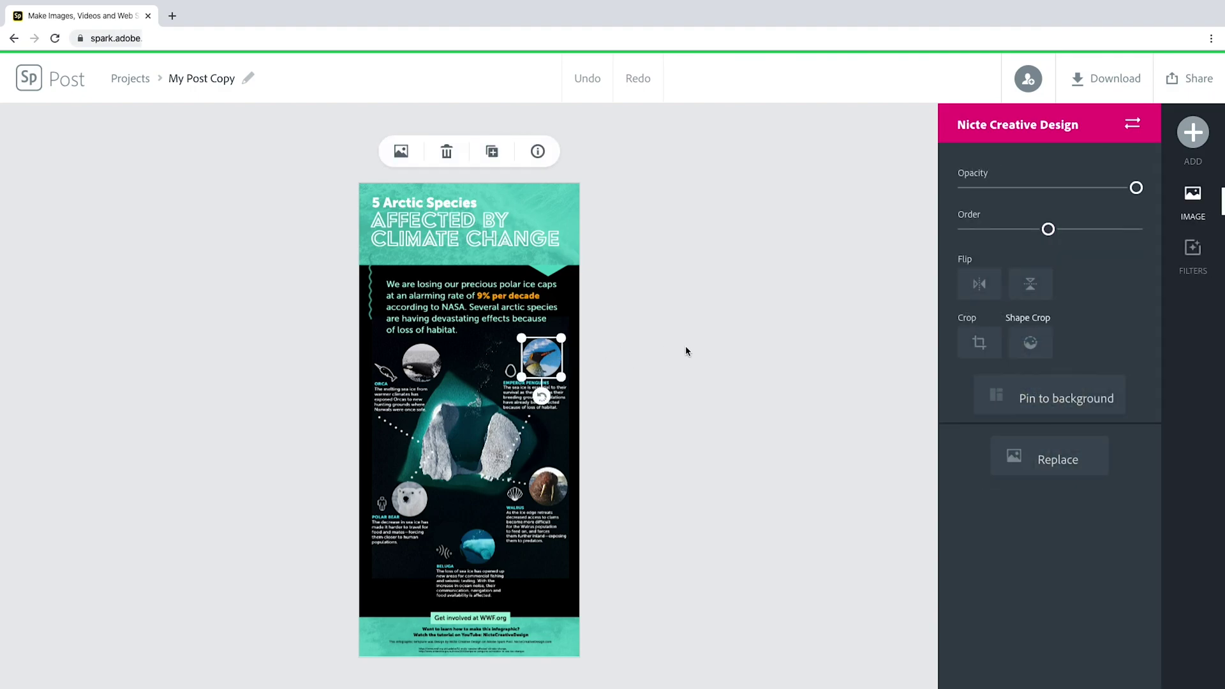
{"action": "left_click", "coordinate": [709, 357]}
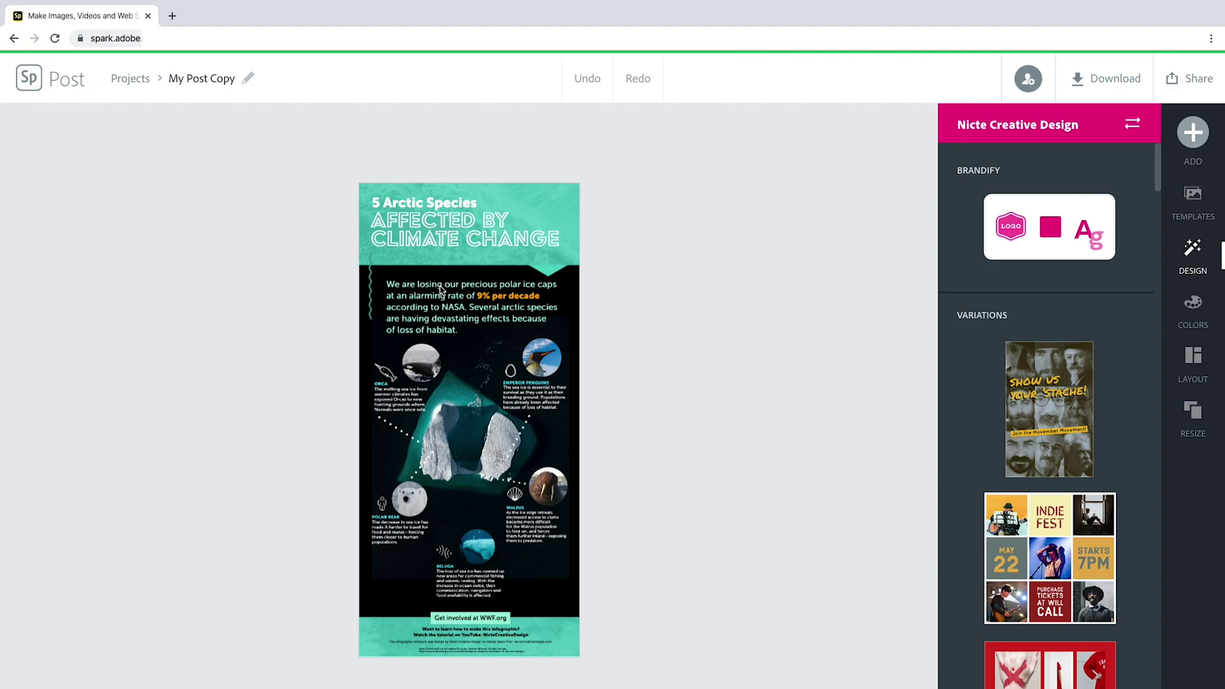
Browse replacement photos for the central iceberg image, then inspect the post background's colours.
{"action": "left_click", "coordinate": [473, 495]}
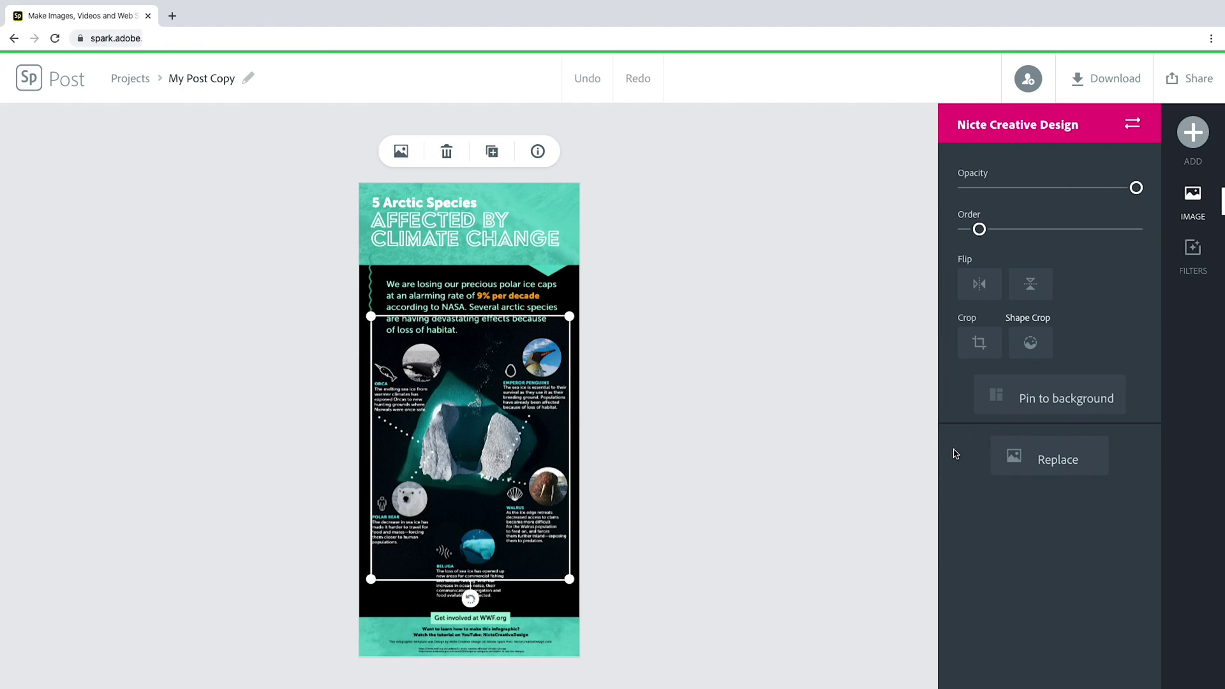
{"action": "left_click", "coordinate": [1048, 460]}
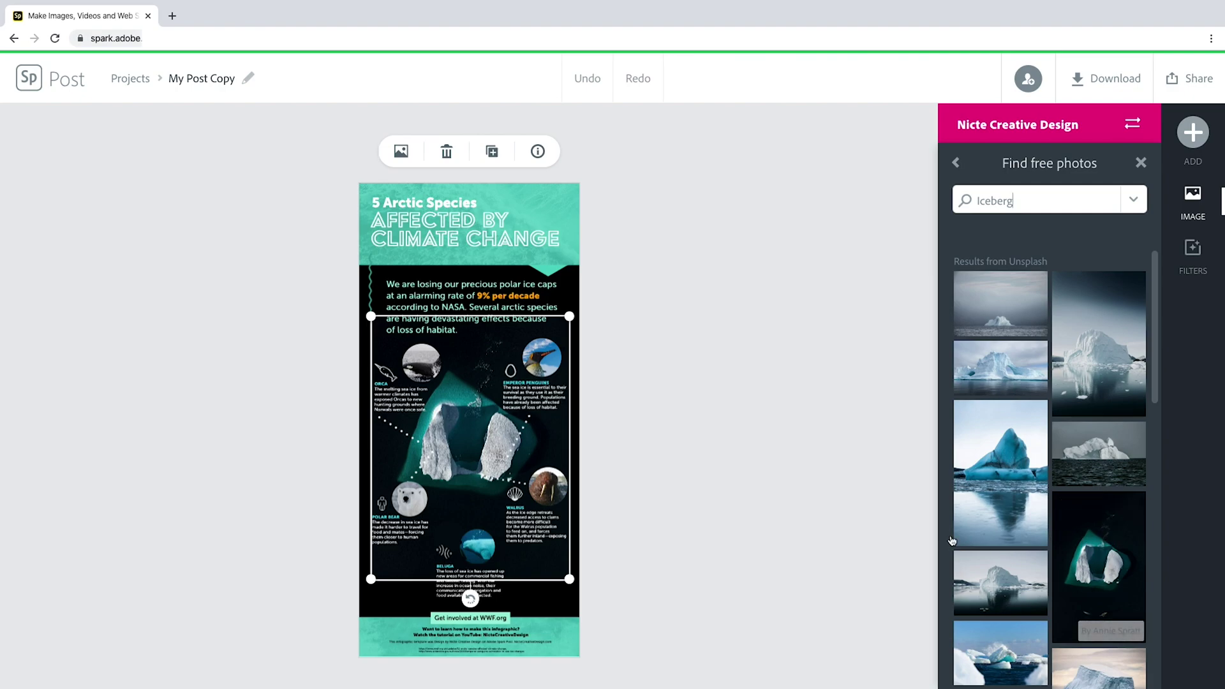
{"action": "left_click", "coordinate": [802, 492]}
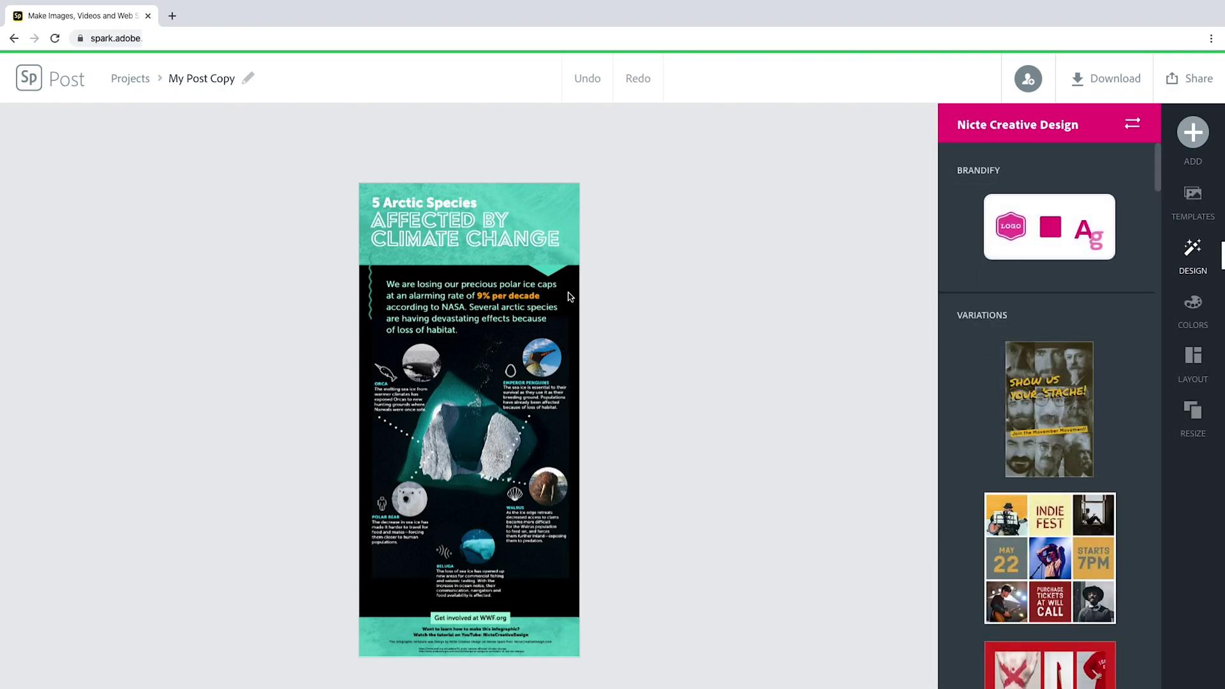
{"action": "left_click", "coordinate": [823, 370]}
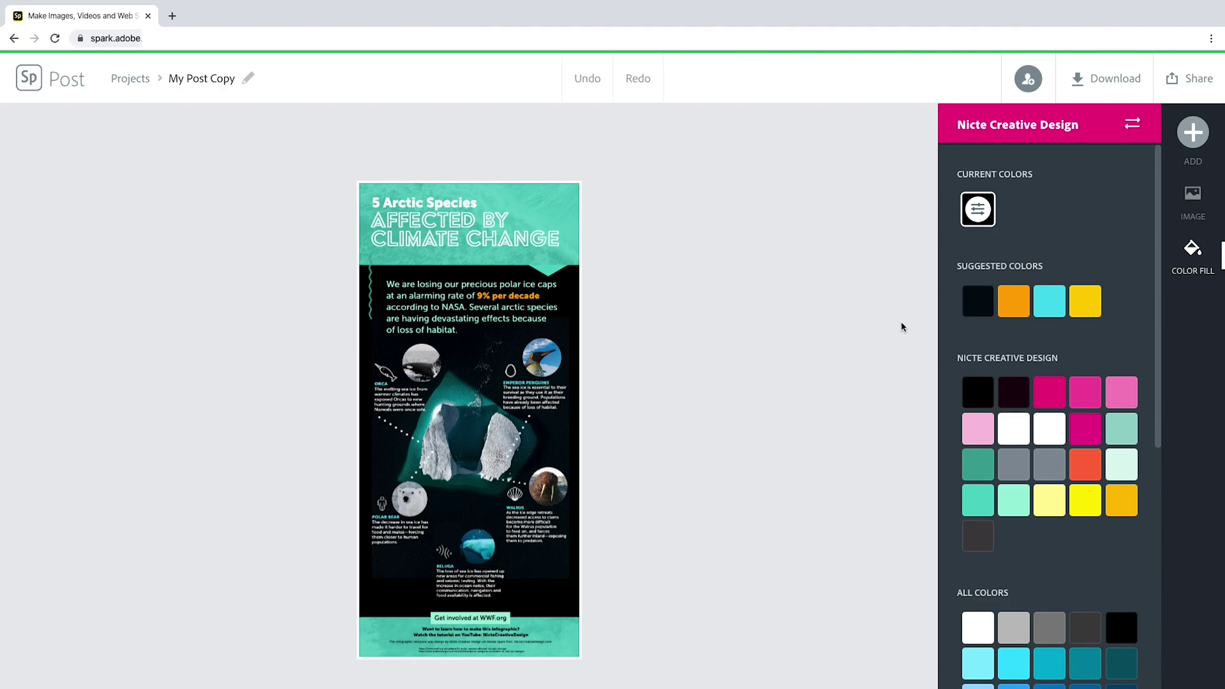
{"action": "left_click", "coordinate": [690, 338]}
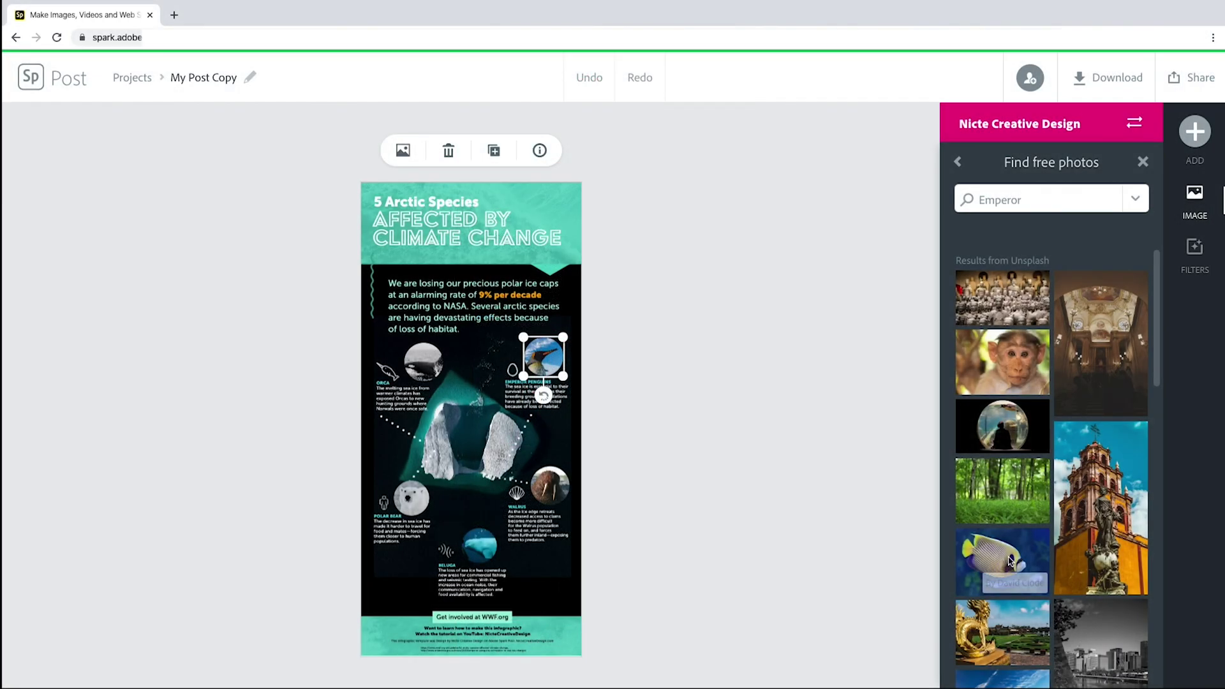
Replace the penguin circle photo with a new search result and crop it into a triangle.
{"action": "left_click", "coordinate": [1010, 560]}
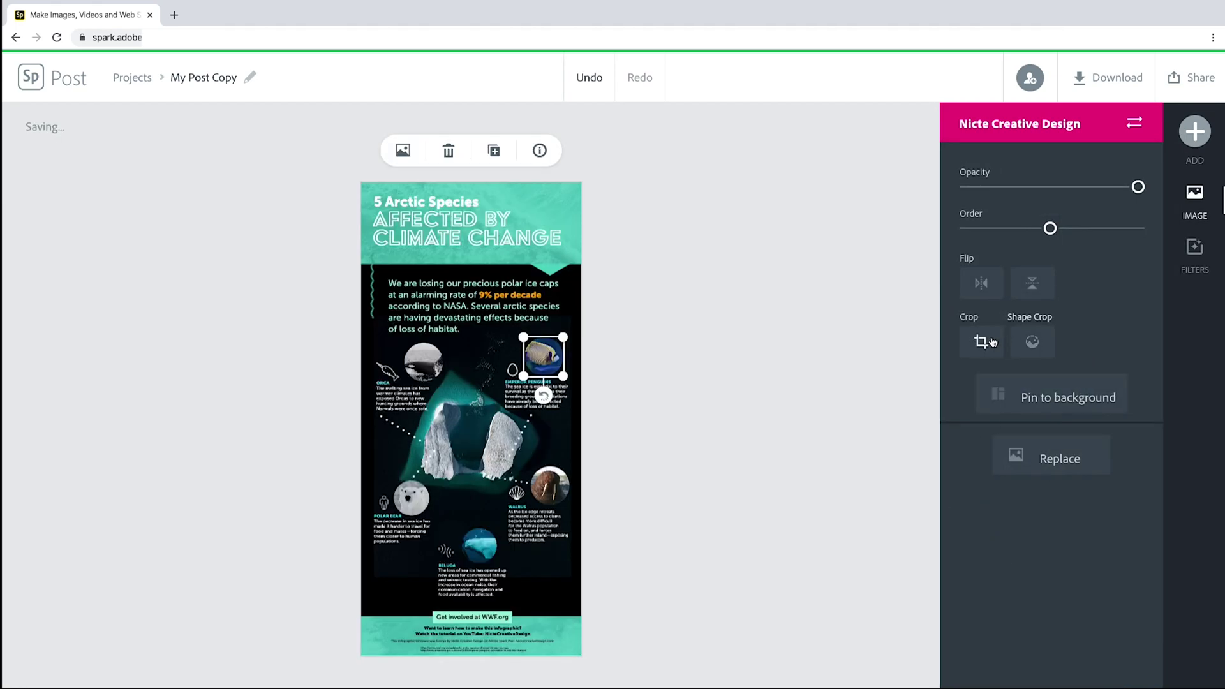
{"action": "left_click", "coordinate": [993, 343]}
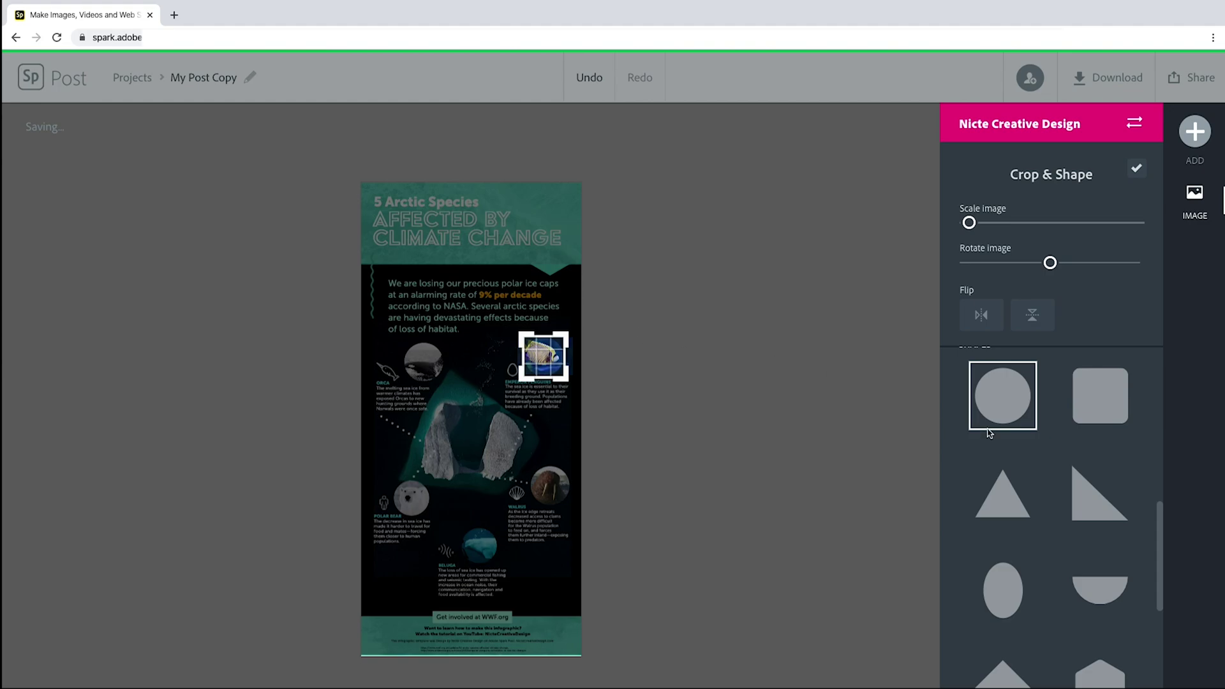
{"action": "left_click", "coordinate": [1092, 413]}
{"action": "left_click", "coordinate": [1001, 514]}
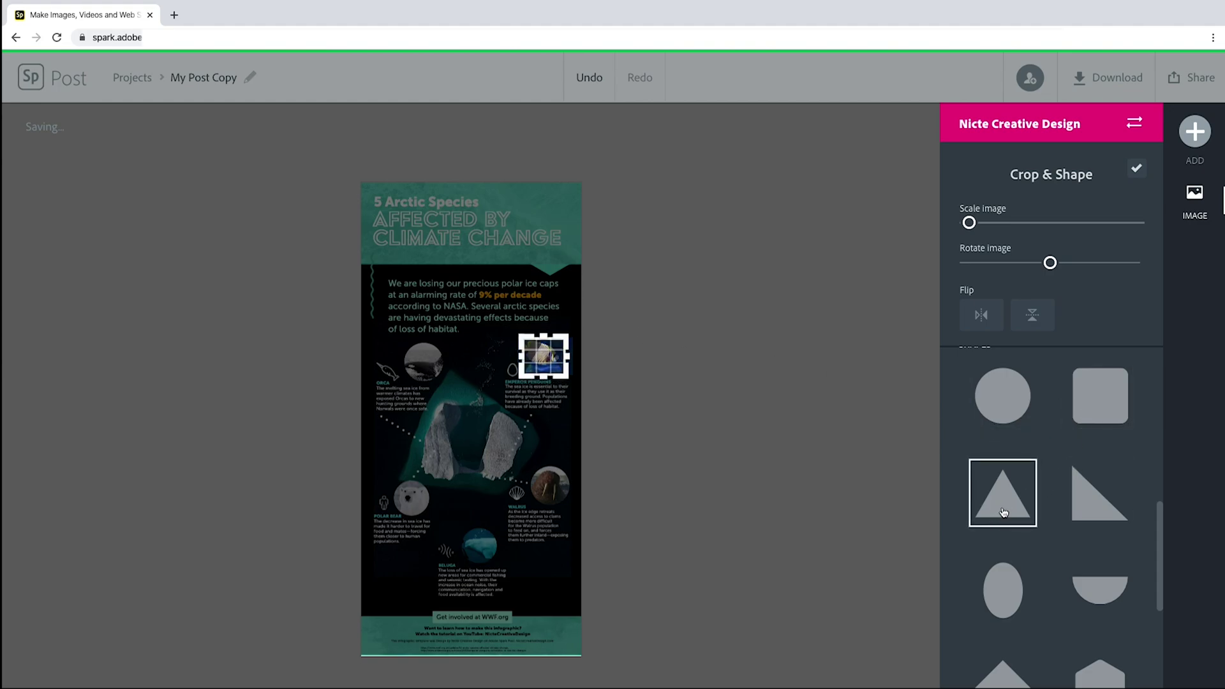
{"action": "left_click", "coordinate": [793, 455]}
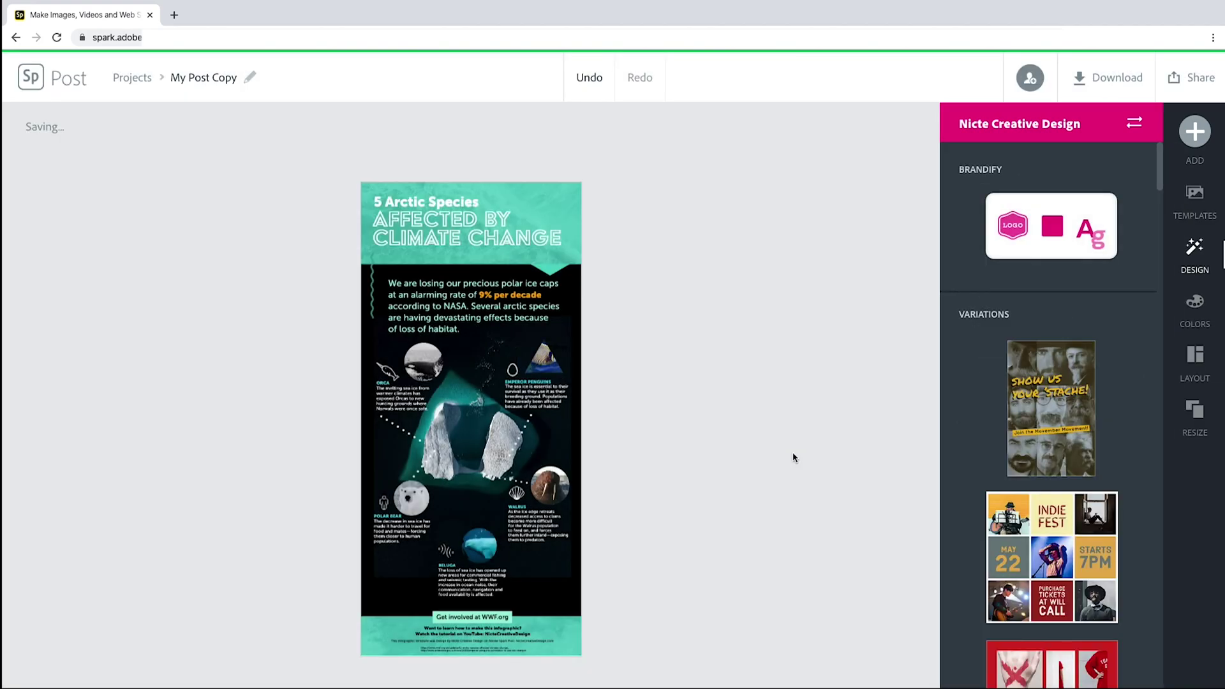
Select and deselect the background image and the central iceberg image to review them.
{"action": "left_click", "coordinate": [510, 369]}
{"action": "left_click", "coordinate": [640, 366]}
{"action": "left_click", "coordinate": [512, 369]}
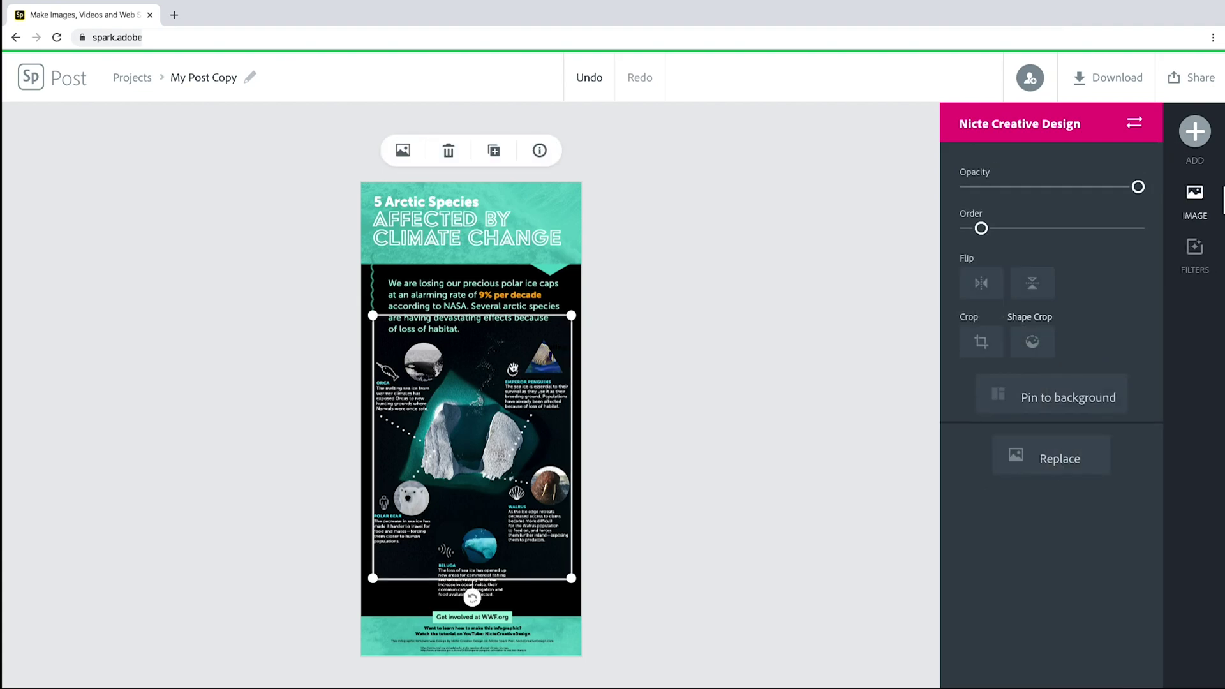
{"action": "left_click", "coordinate": [678, 362]}
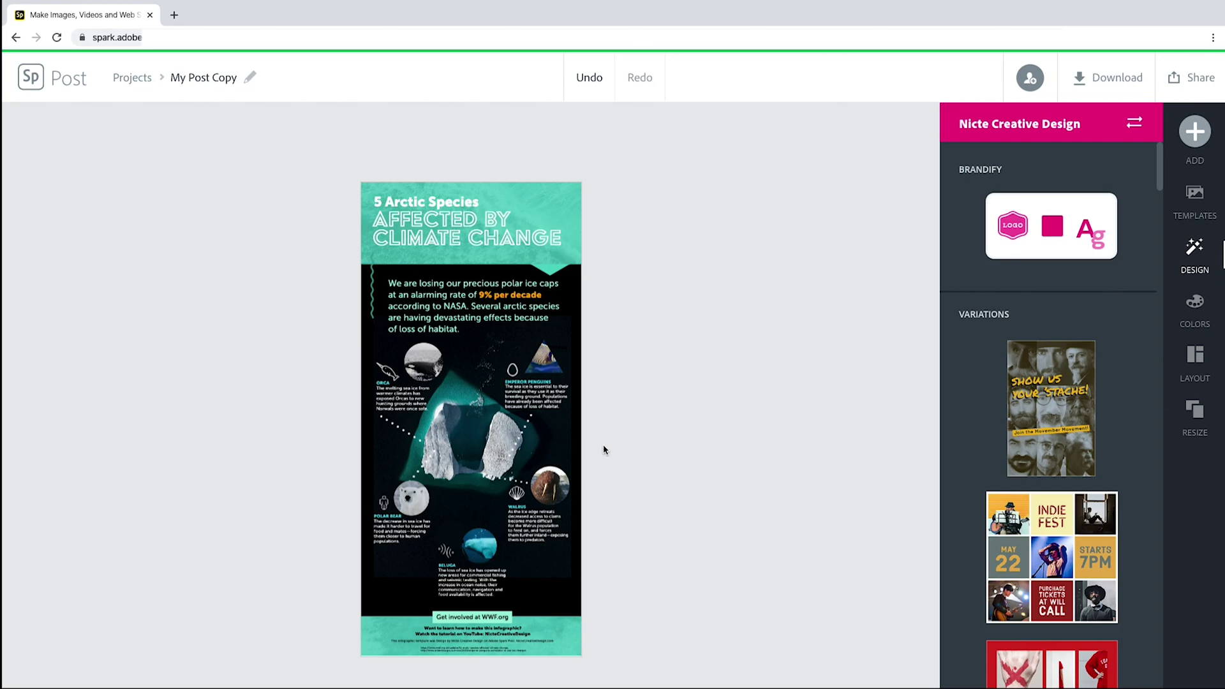
Select the texture image behind the title and shift it to the right.
{"action": "left_click", "coordinate": [539, 201]}
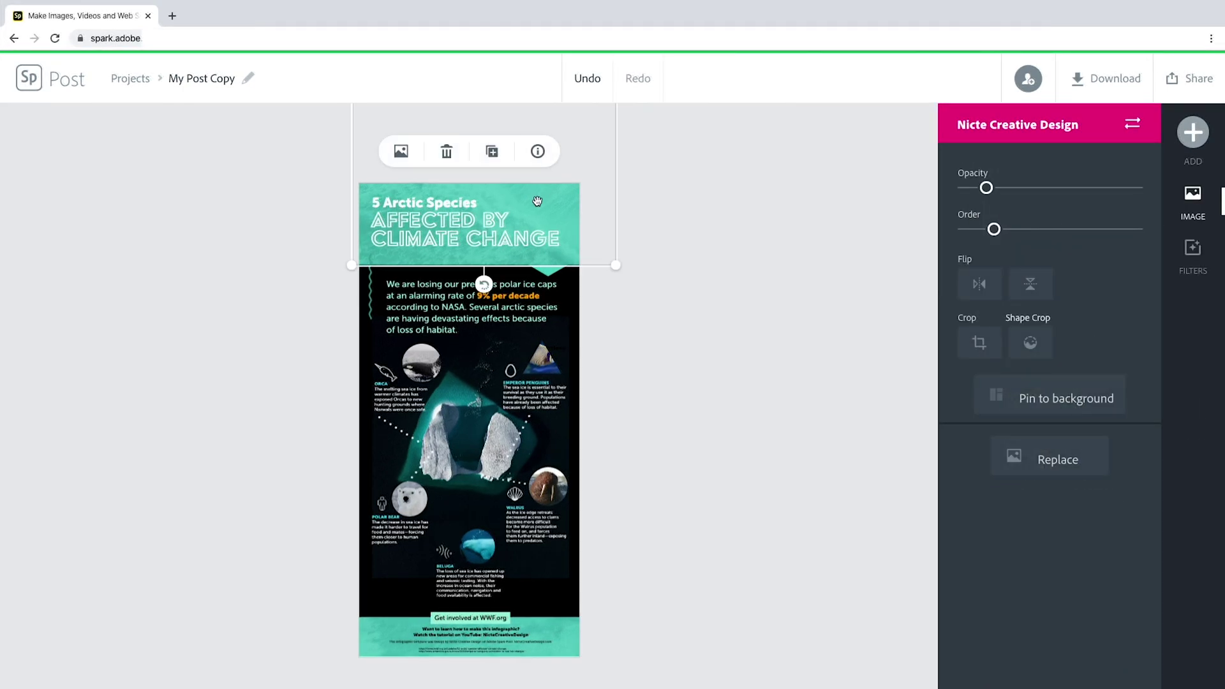
{"action": "left_click_drag", "start_coordinate": [537, 201], "coordinate": [608, 205]}
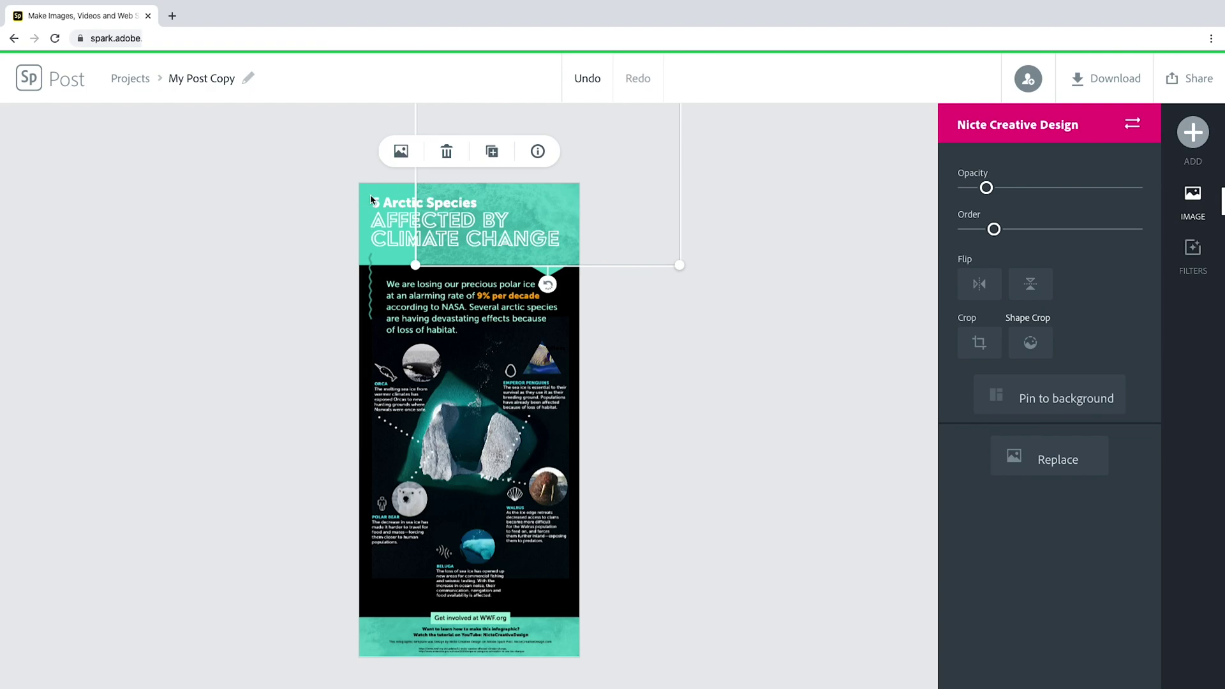
{"action": "left_click", "coordinate": [371, 196]}
{"action": "left_click", "coordinate": [559, 192]}
Replace the header texture with the first 'Water' photo at about 12% opacity, re-centred.
{"action": "left_click", "coordinate": [1049, 457]}
{"action": "type", "text": "Water"}
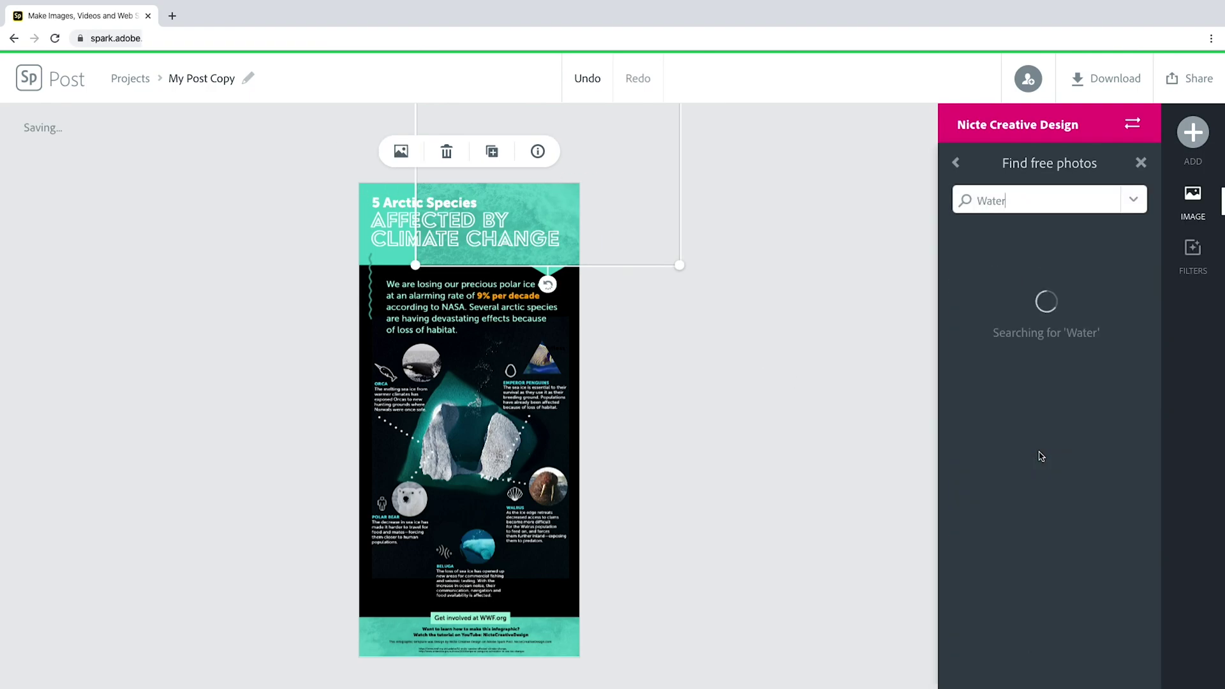
{"action": "left_click", "coordinate": [1000, 344]}
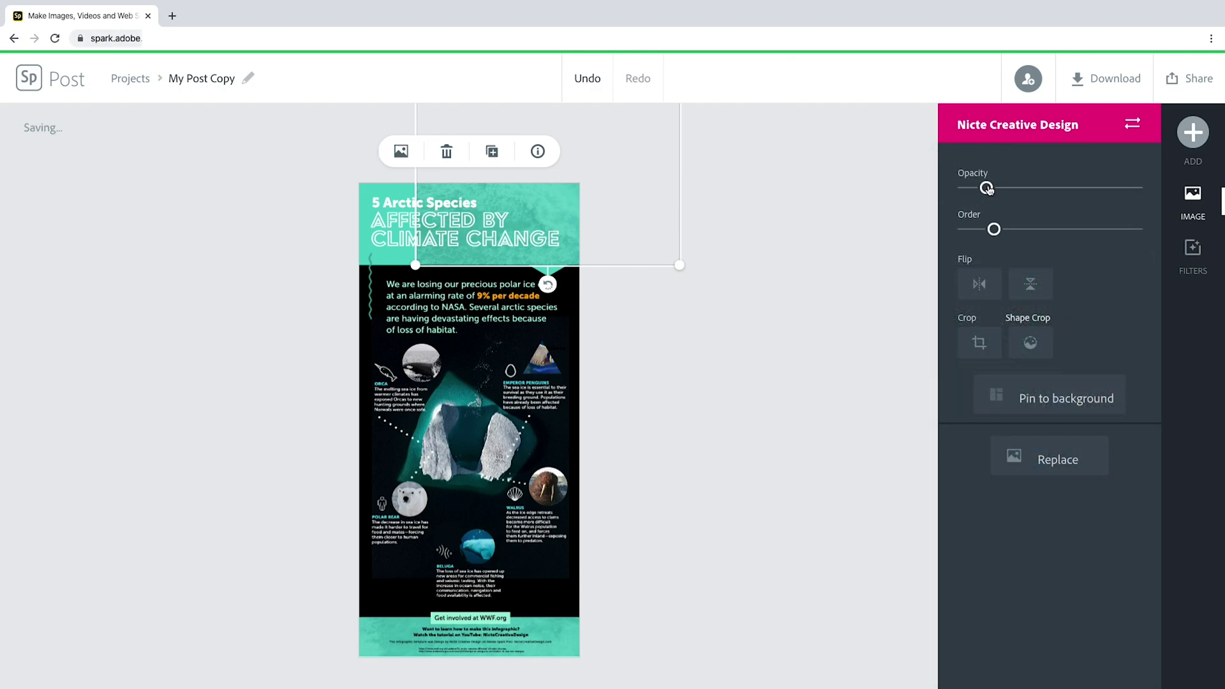
{"action": "mouse_move", "coordinate": [986, 189]}
{"action": "left_mouse_down"}
{"action": "mouse_move", "coordinate": [1155, 196]}
{"action": "mouse_move", "coordinate": [979, 188]}
{"action": "left_mouse_up"}
{"action": "left_click_drag", "start_coordinate": [557, 205], "coordinate": [490, 207]}
{"action": "left_click", "coordinate": [698, 250]}
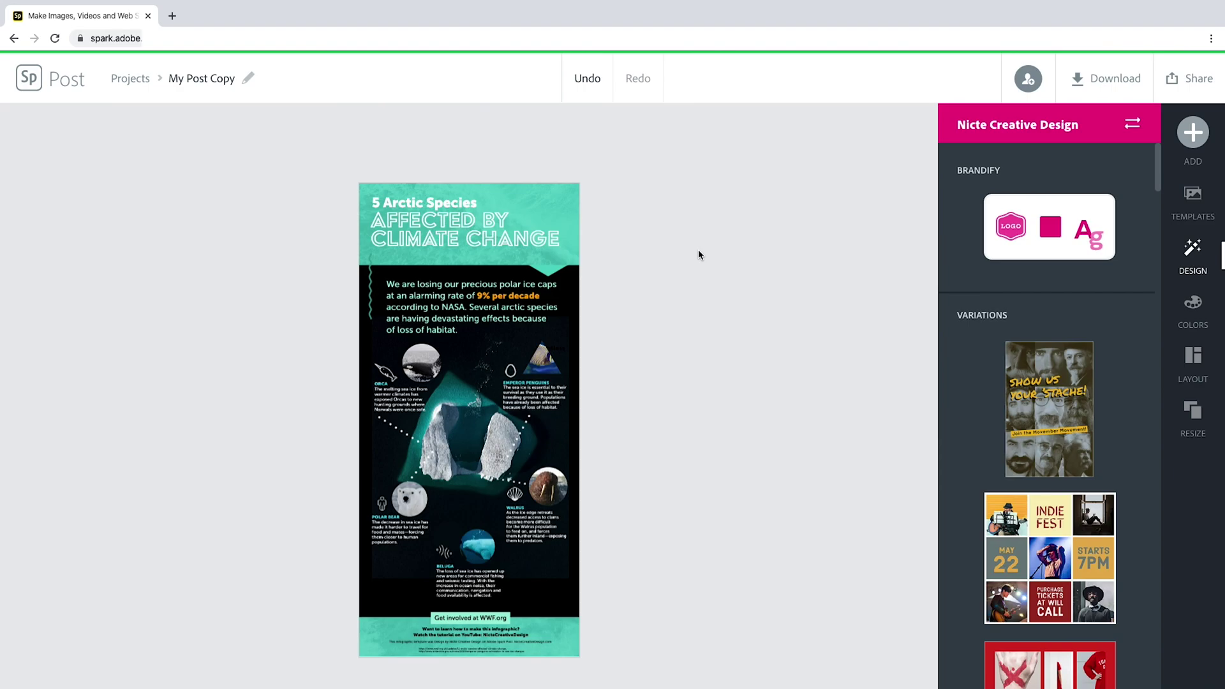